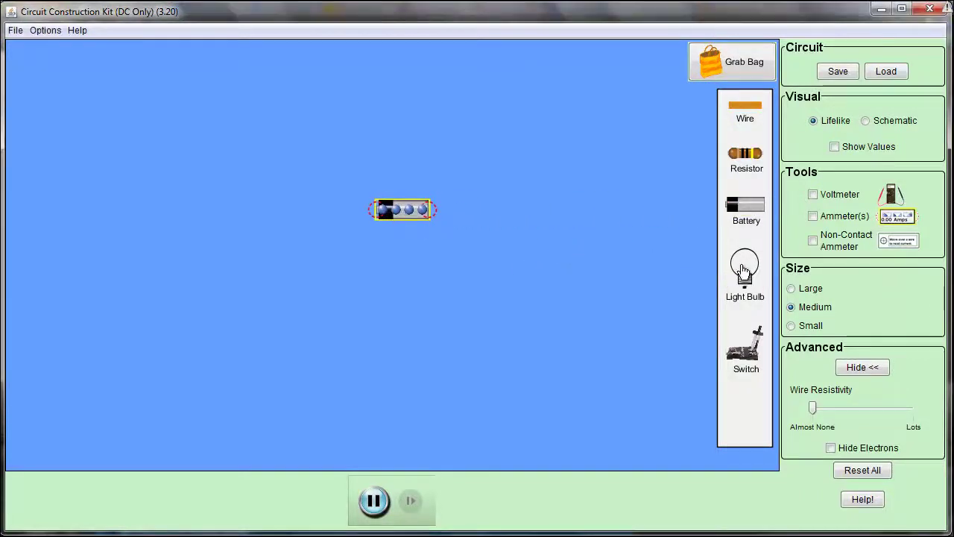
Place a light bulb beside the battery and wire the loop closed so the bulb lights
left_click_drag(548, 306, 409, 350)
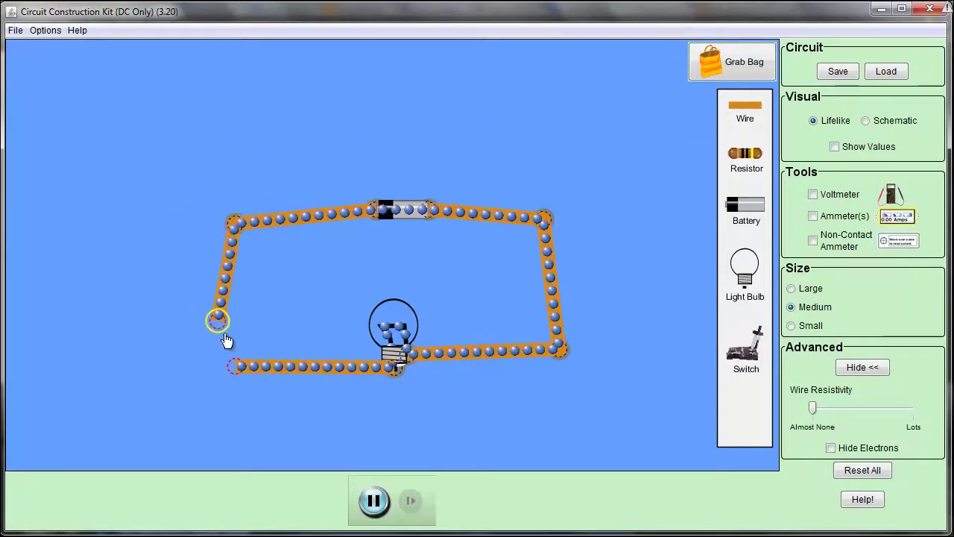
left_click_drag(233, 350, 234, 358)
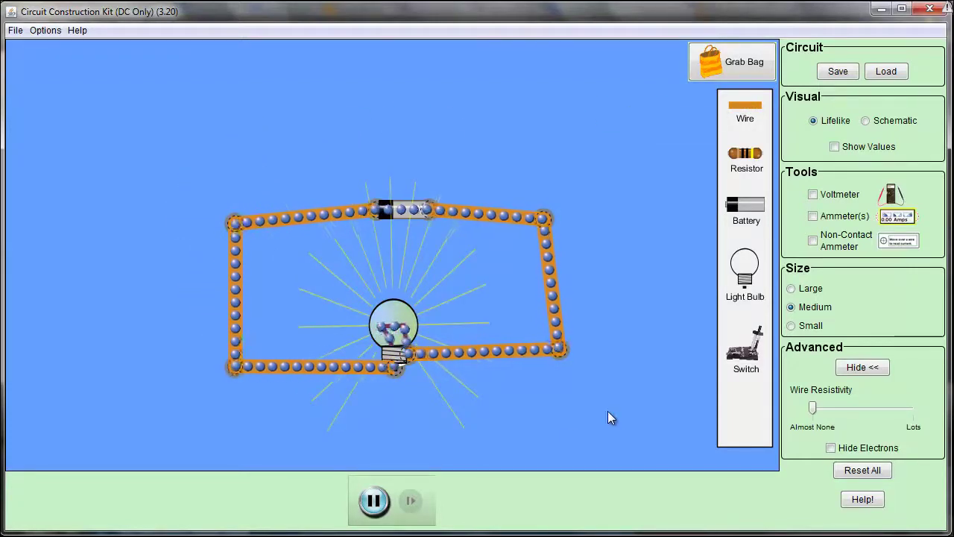
left_click_drag(417, 209, 402, 208)
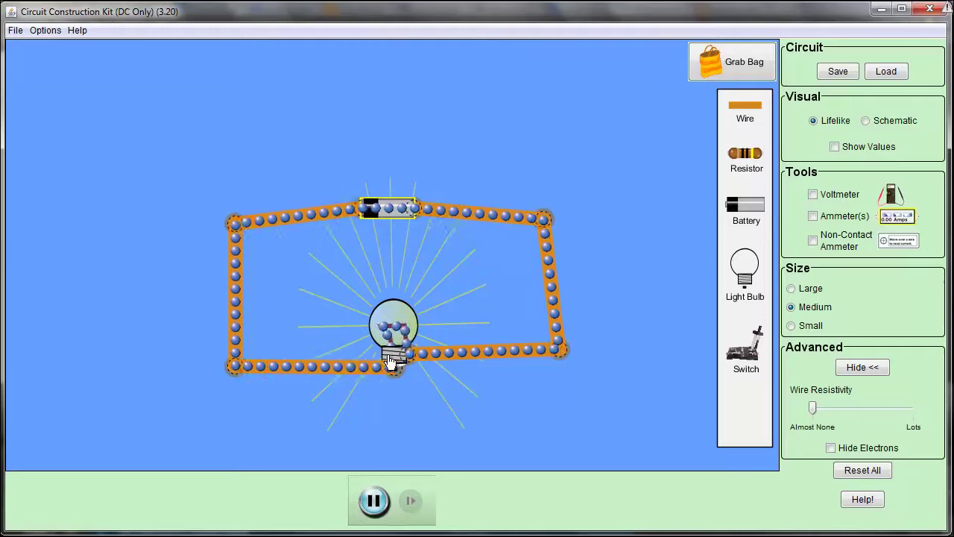
Add a voltmeter to the canvas and position it beside the circuit
left_click(812, 195)
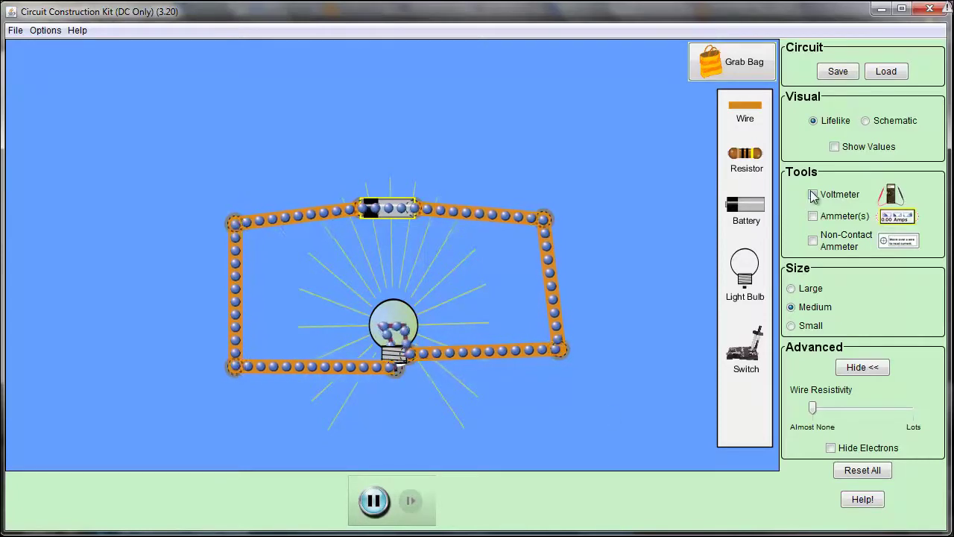
left_click_drag(133, 299, 130, 230)
left_click_drag(399, 442, 334, 279)
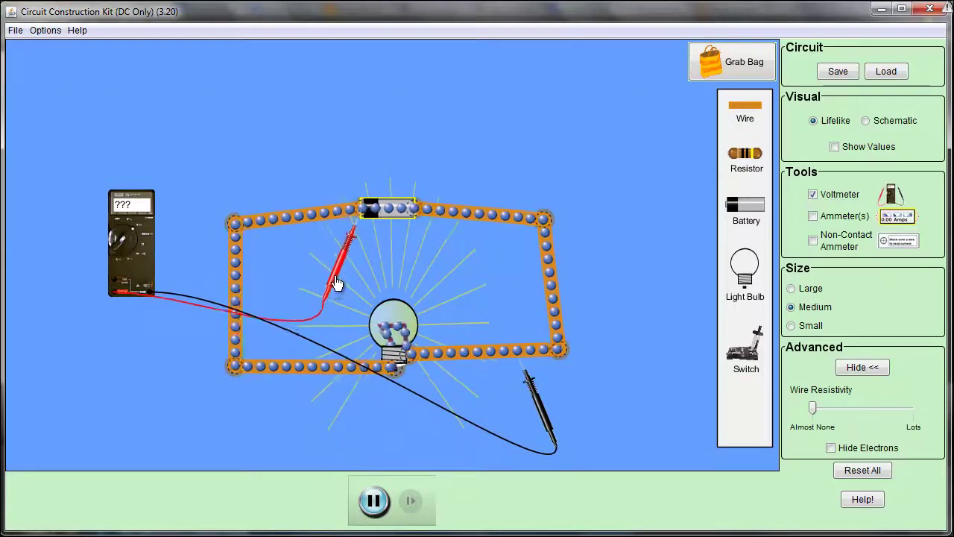
Measure 9.00 V across the battery, then swap the probes to read -9.00 V
left_click_drag(535, 402, 435, 253)
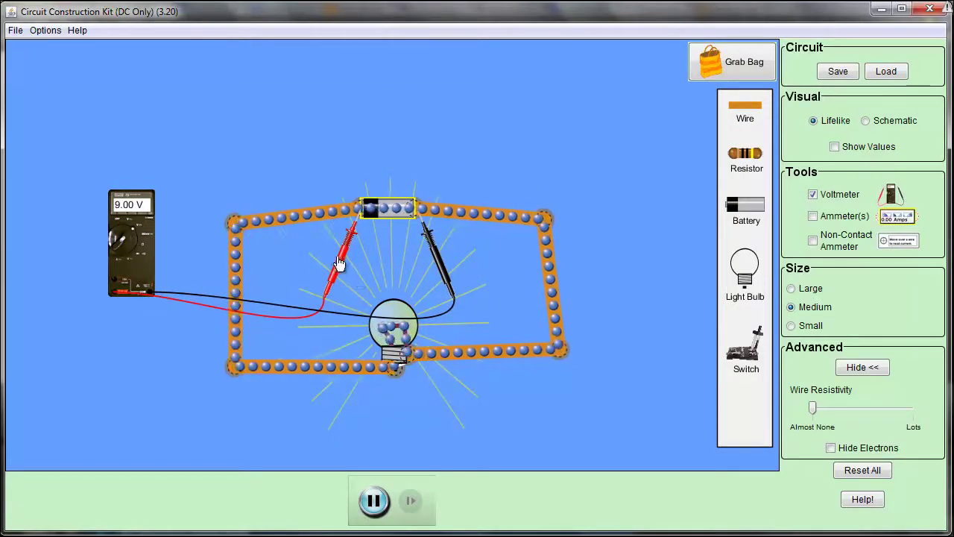
left_click_drag(341, 270, 373, 285)
left_click_drag(436, 262, 399, 260)
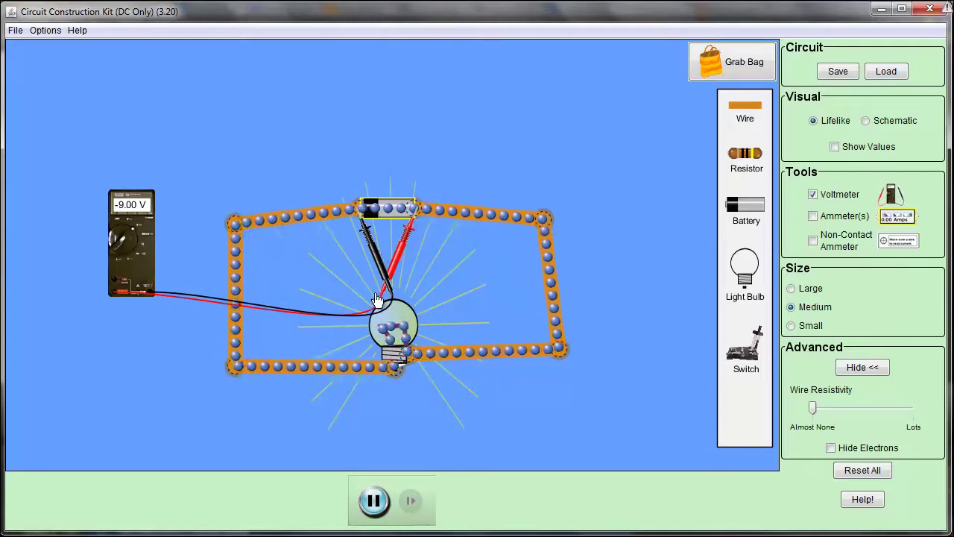
Measure 9.00 V across the bulb, then move the red probe to the top-left wire corner
left_click_drag(377, 300, 525, 443)
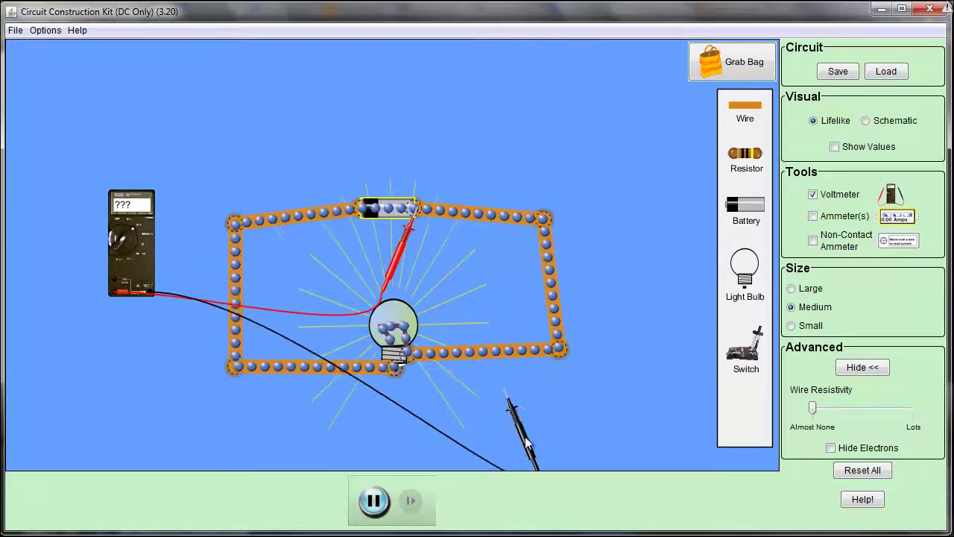
left_click_drag(399, 258, 335, 433)
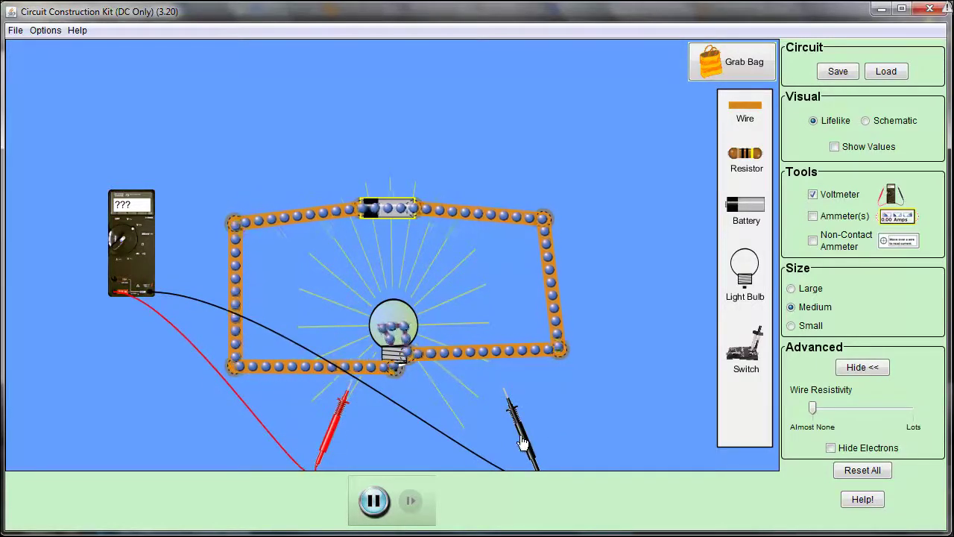
left_click_drag(521, 443, 433, 418)
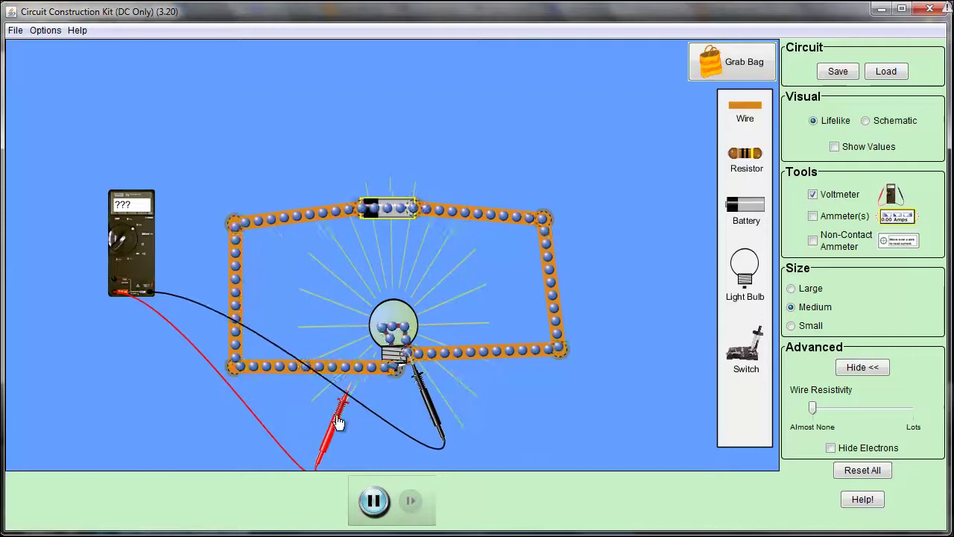
left_click_drag(338, 422, 379, 412)
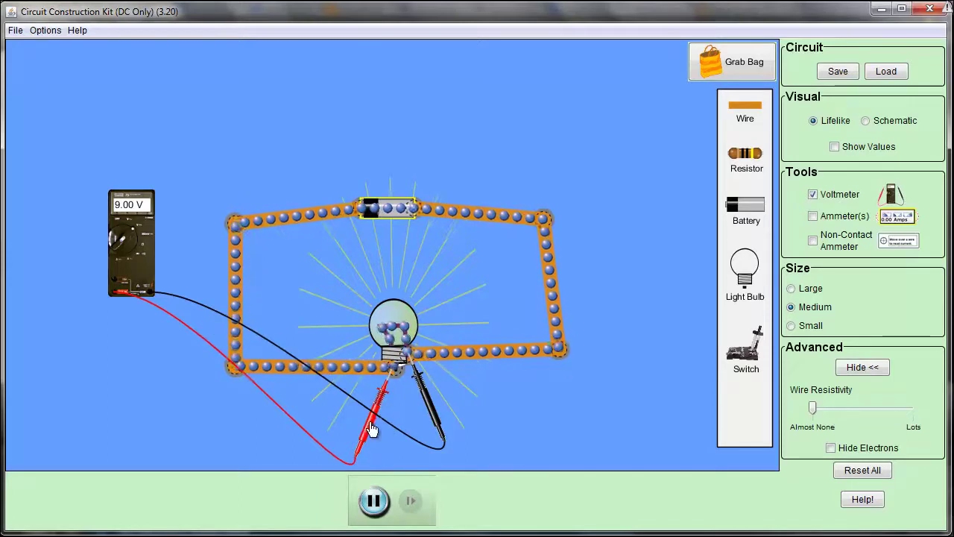
left_click_drag(371, 431, 199, 287)
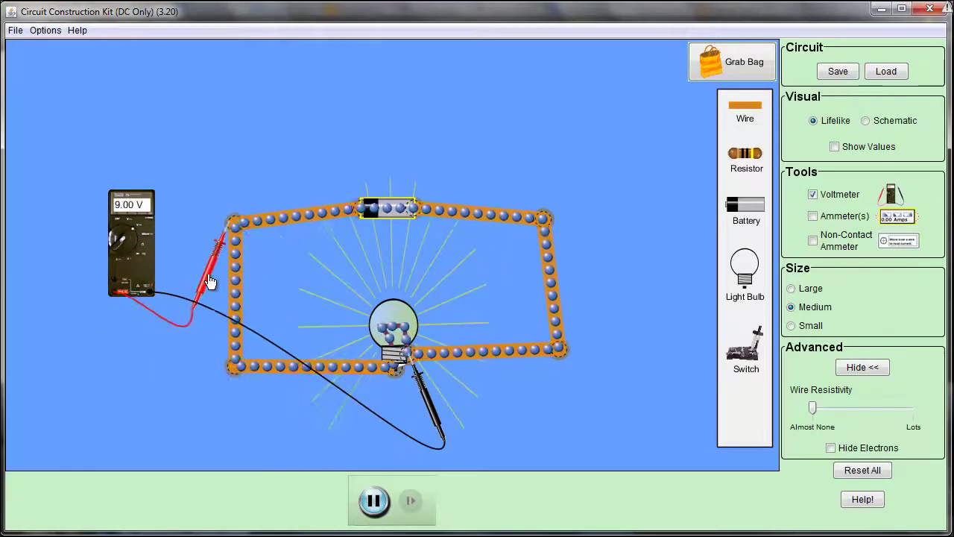
Measure stretches of the lower-left wire, then read 7.87 V across the bulb
left_click_drag(418, 388, 371, 412)
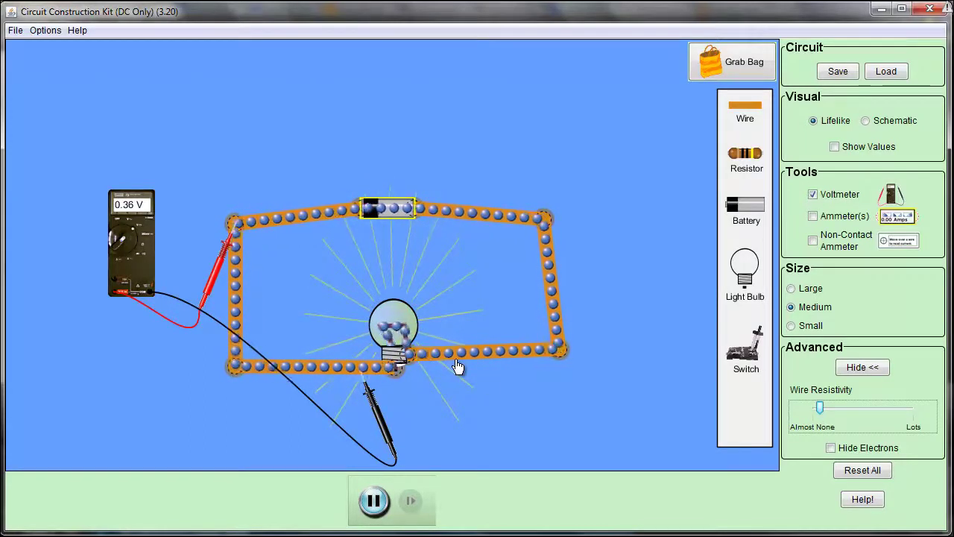
left_click_drag(376, 421, 429, 411)
left_click_drag(282, 397, 371, 437)
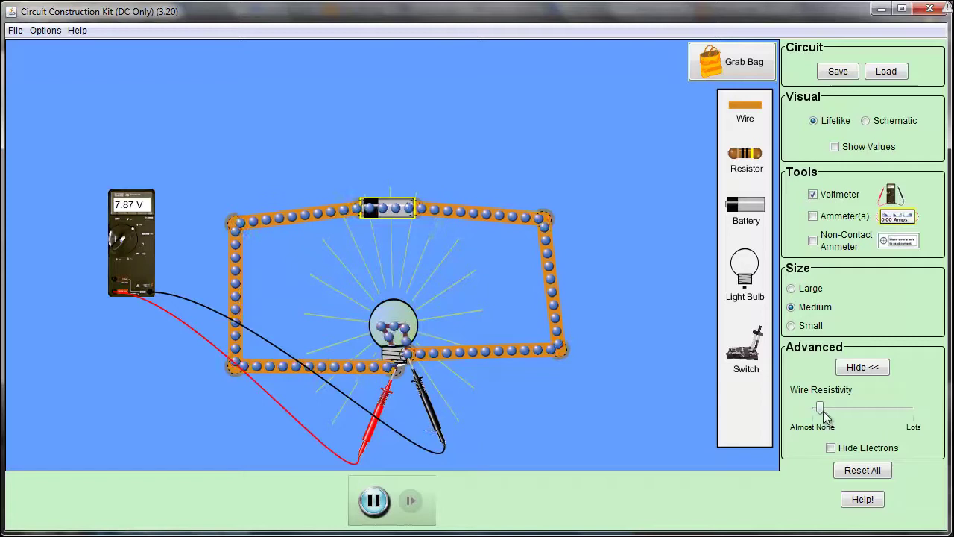
Reset wire resistivity to almost none, move the probes aside, and split the lower-right junction
left_click(796, 407)
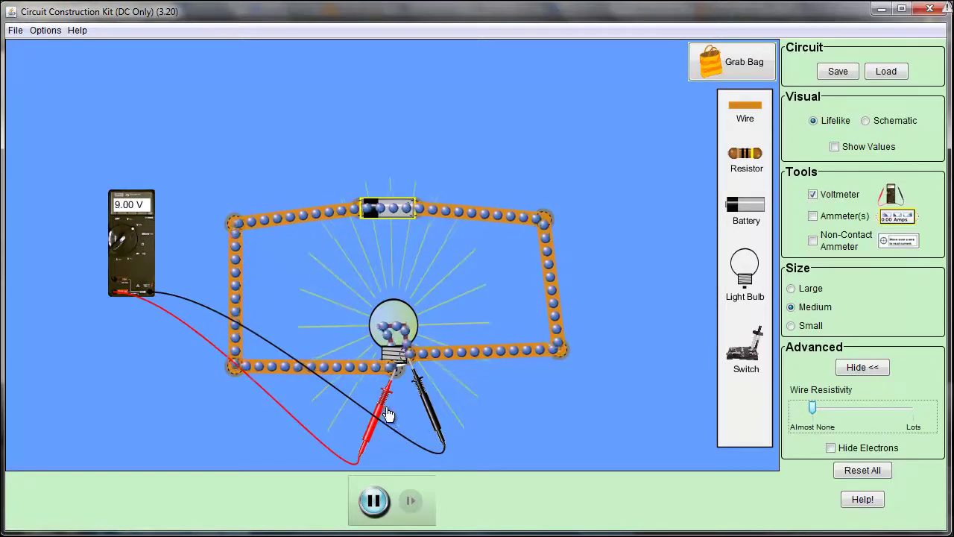
left_click_drag(381, 413, 128, 371)
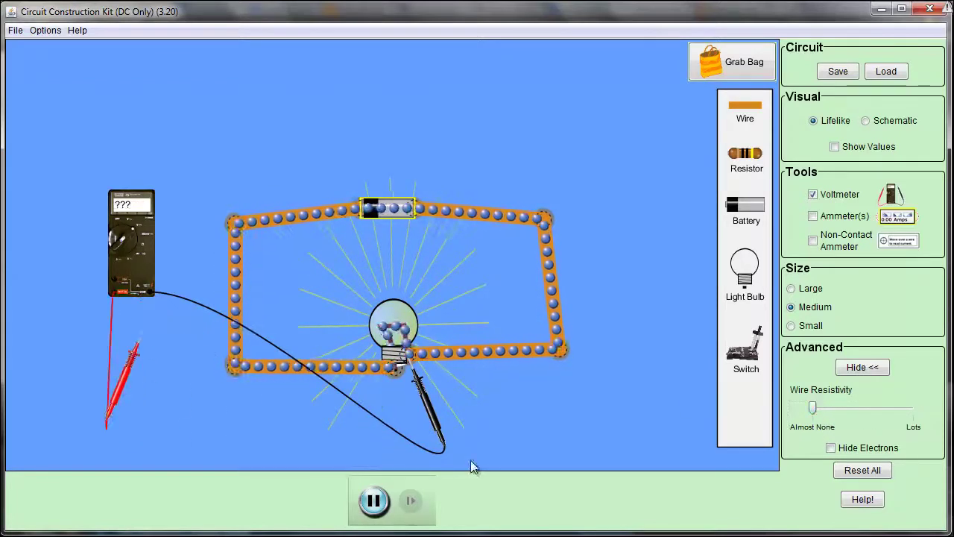
left_click_drag(421, 403, 211, 405)
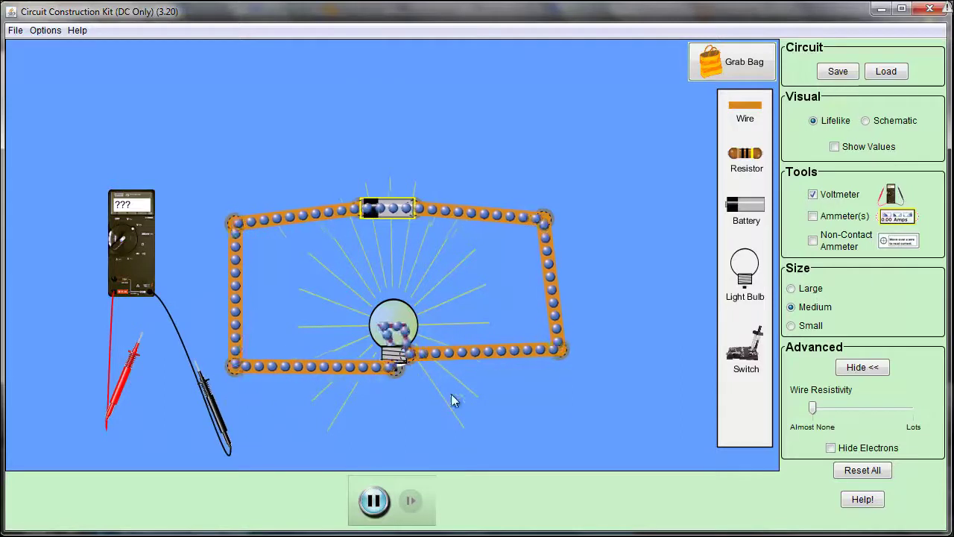
right_click(559, 350)
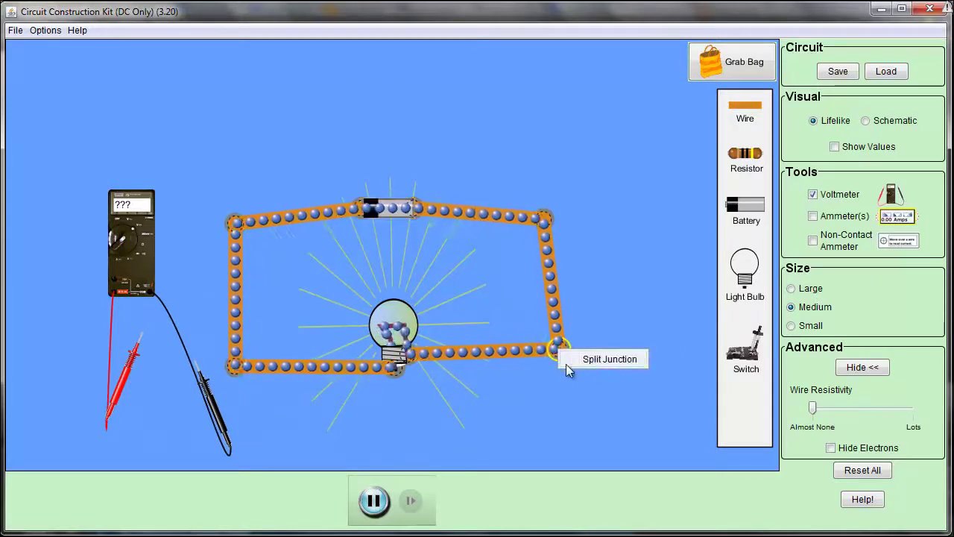
left_click(568, 361)
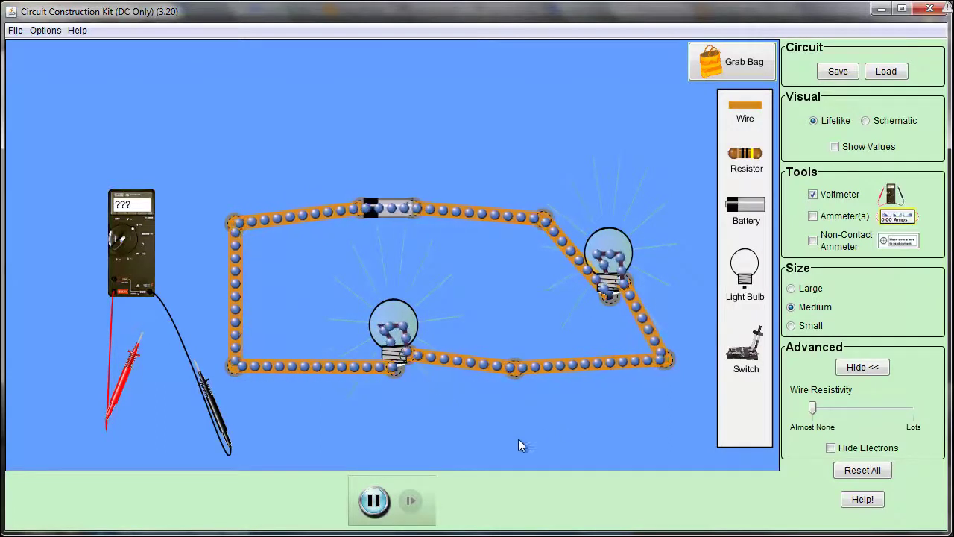
Show the 9.00 V and 10.00 Ω value labels and measure 4.50 V across a bulb
left_click(852, 147)
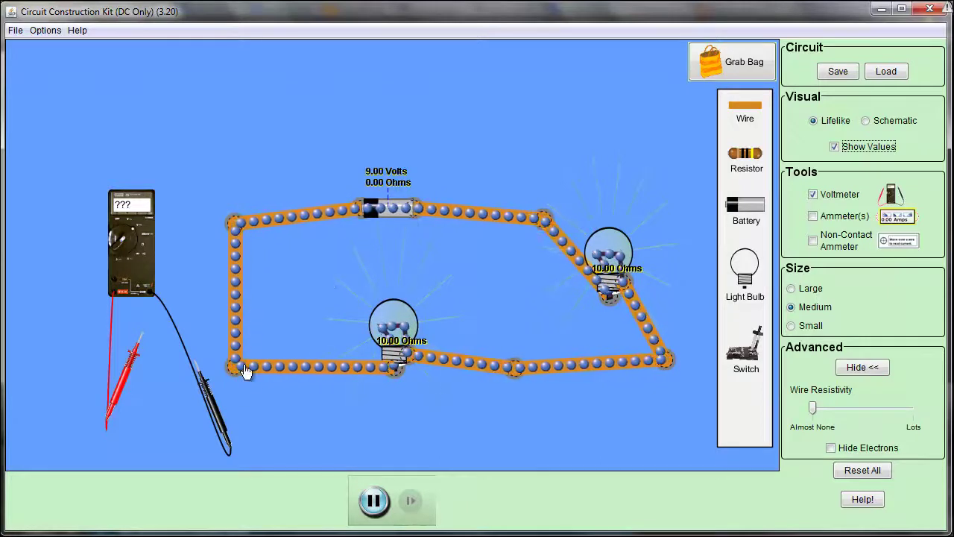
left_click_drag(220, 419, 552, 461)
left_click_drag(128, 377, 343, 438)
left_click_drag(522, 433, 415, 395)
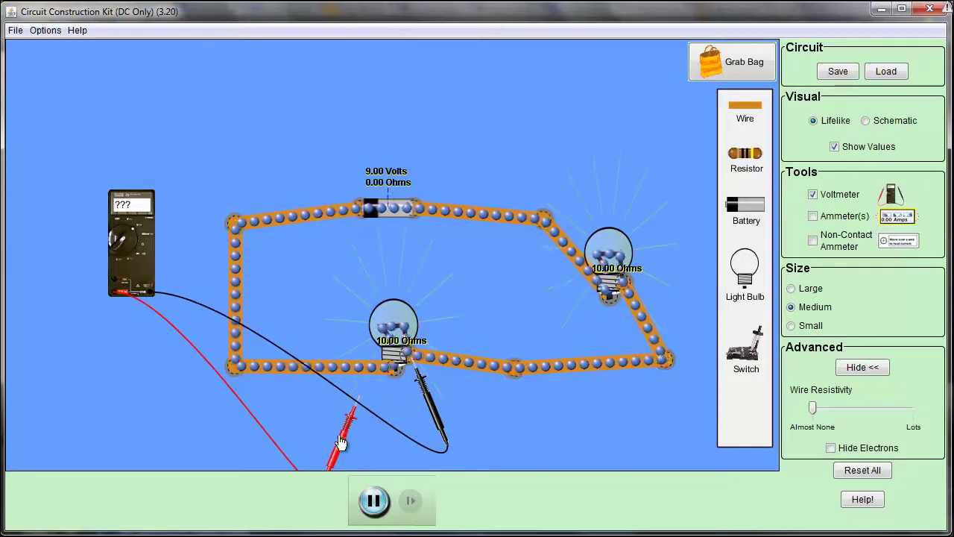
left_click_drag(340, 437, 653, 342)
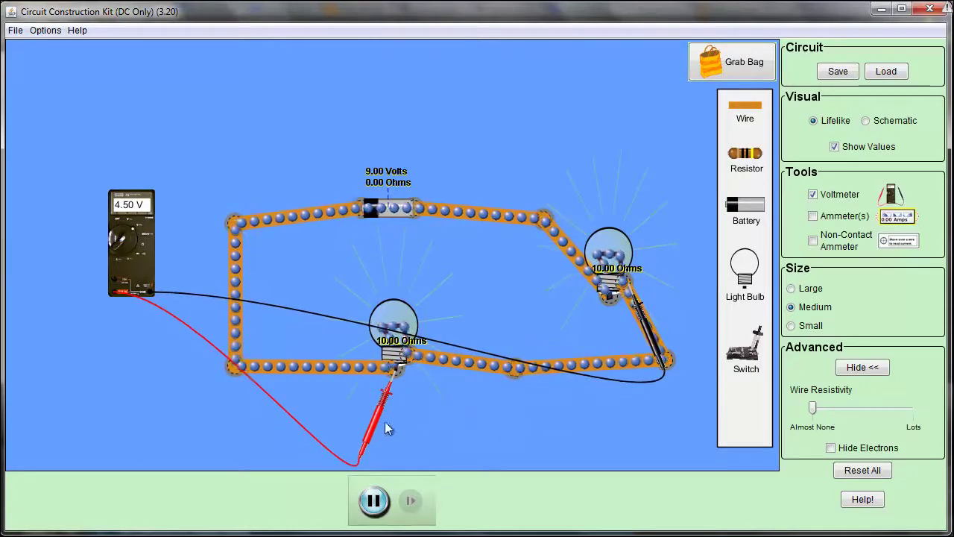
left_click_drag(377, 417, 583, 365)
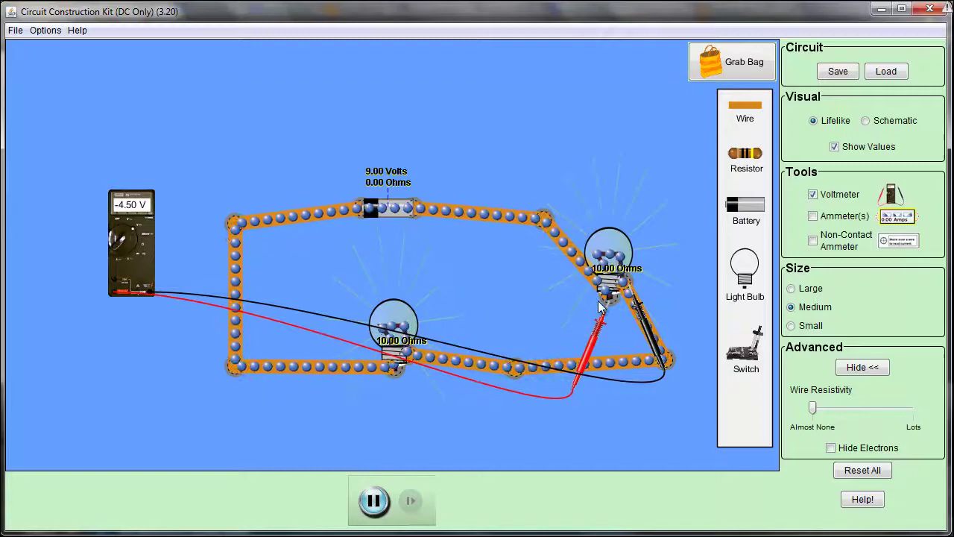
Change the lower bulb's resistance from 10 to 20 Ω and refresh the value labels
right_click(398, 349)
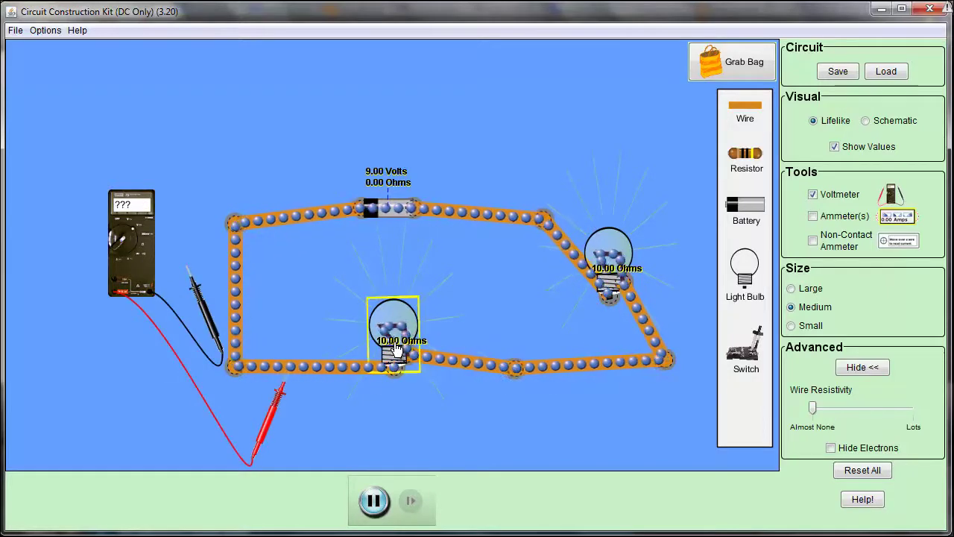
left_click(460, 352)
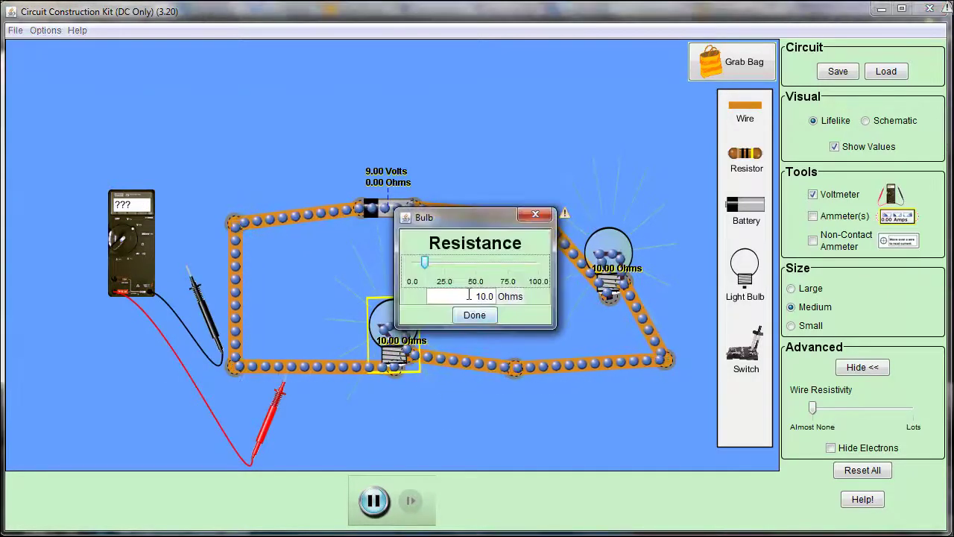
left_click_drag(473, 297, 501, 304)
type("20")
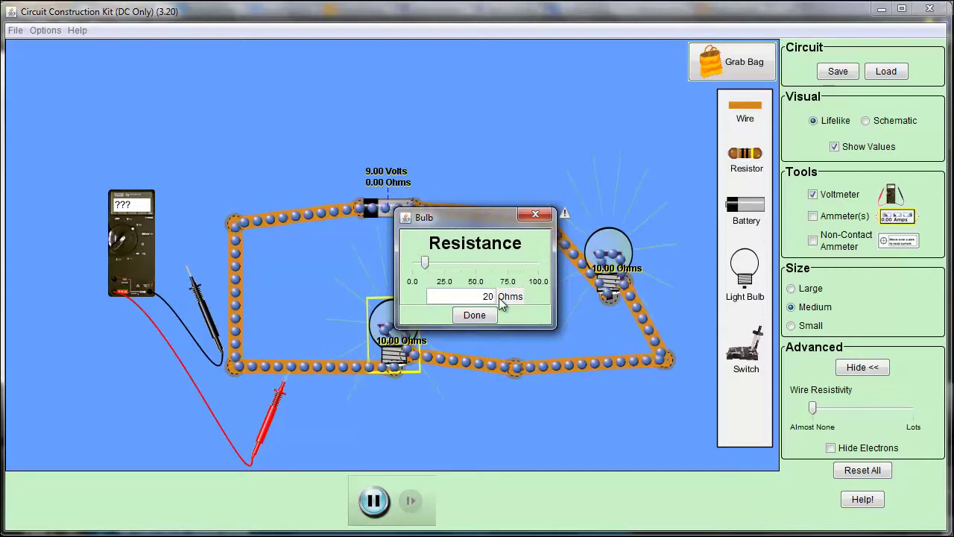
key("Tab")
left_click(475, 316)
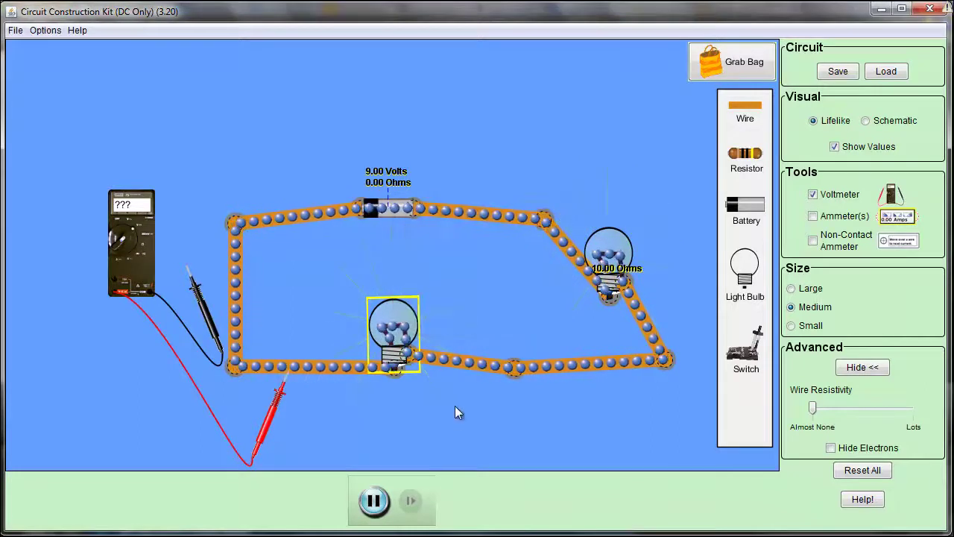
left_click(873, 147)
left_click(872, 147)
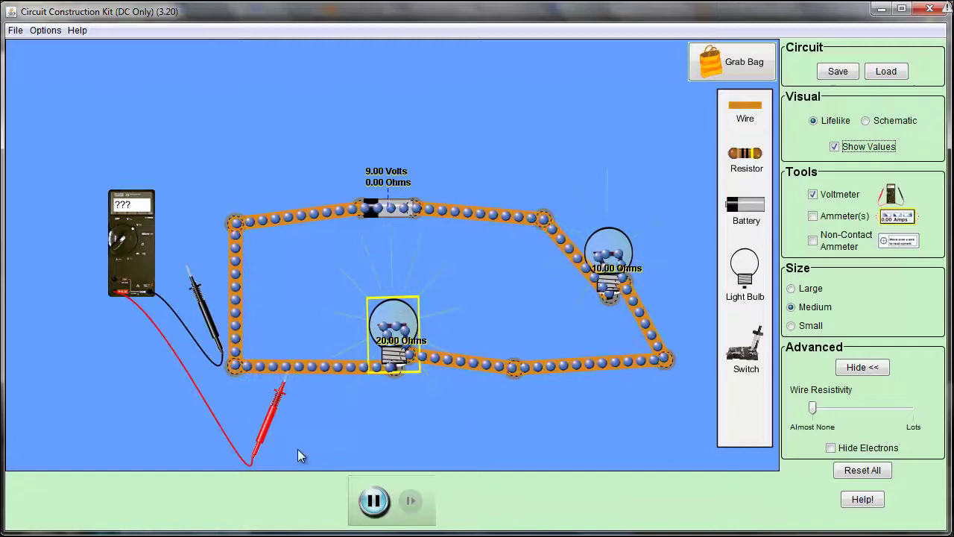
Measure -6.00 V across the 20 Ω bulb and -3.00 V across the 10 Ω bulb
left_click_drag(270, 429, 389, 414)
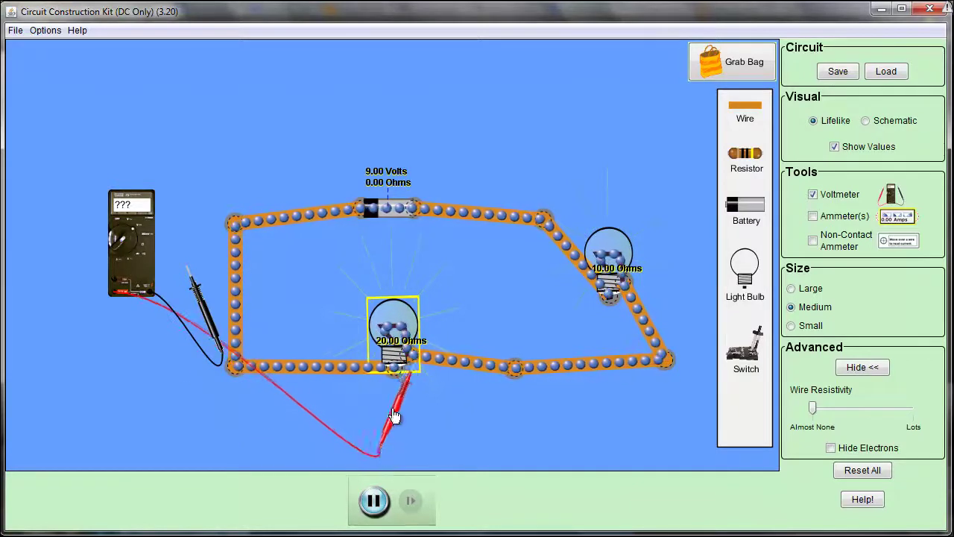
left_click_drag(209, 322, 569, 369)
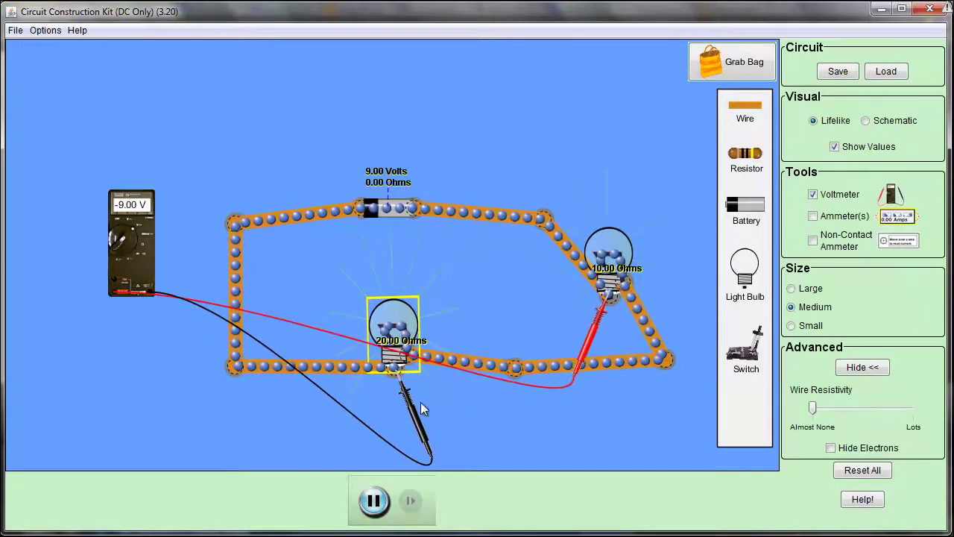
left_click_drag(453, 421, 684, 327)
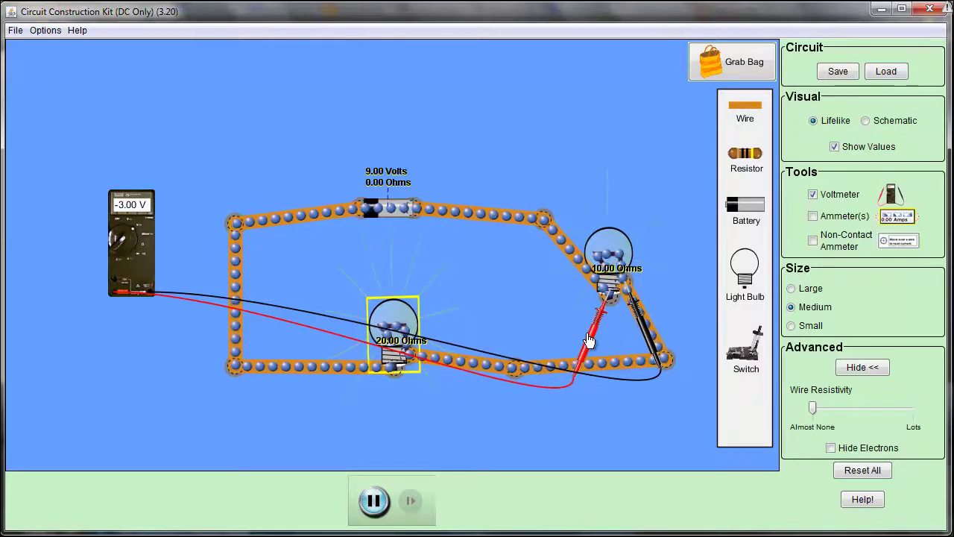
left_click_drag(573, 343, 170, 395)
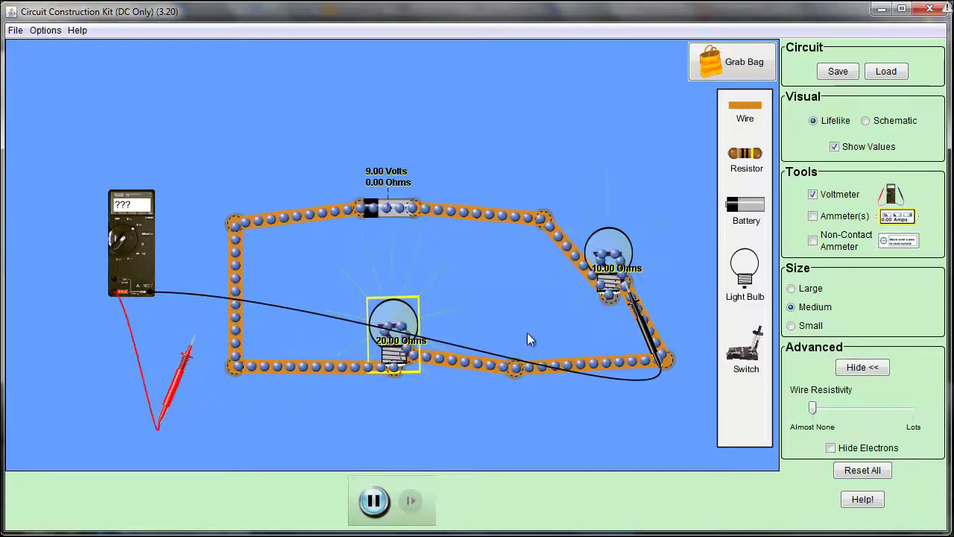
Park both voltmeter probes beside the meter and move the 20 Ω bulb lower
left_click_drag(641, 324, 92, 398)
left_click_drag(215, 388, 147, 404)
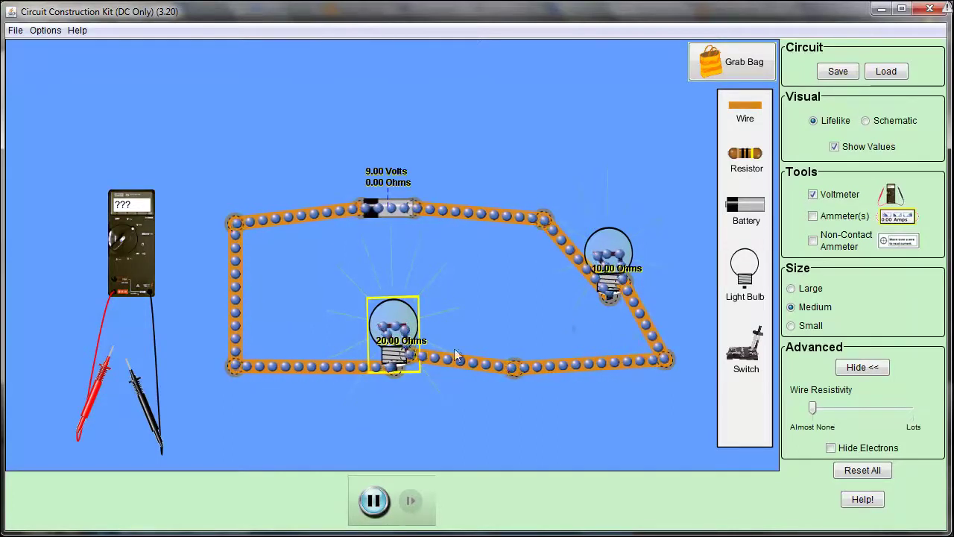
left_click_drag(403, 347, 414, 405)
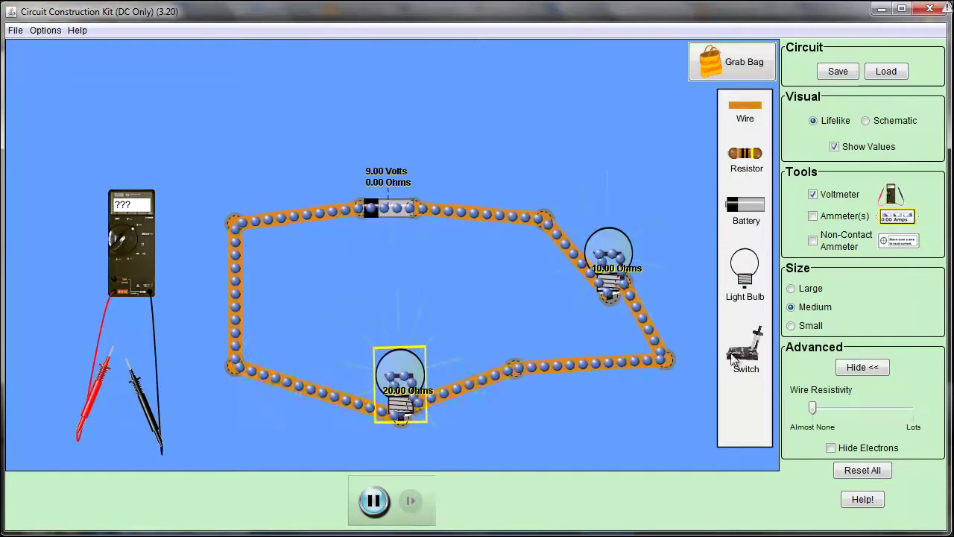
Split the 10 Ω bulb's junction, reconnect it in the middle, and add a closing wire
right_click(628, 288)
left_click(681, 292)
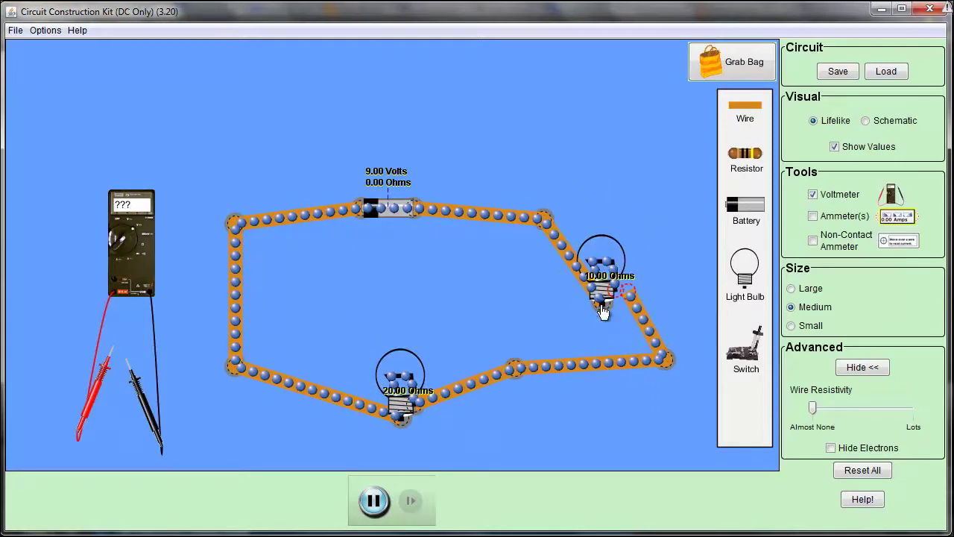
left_click_drag(618, 252, 409, 268)
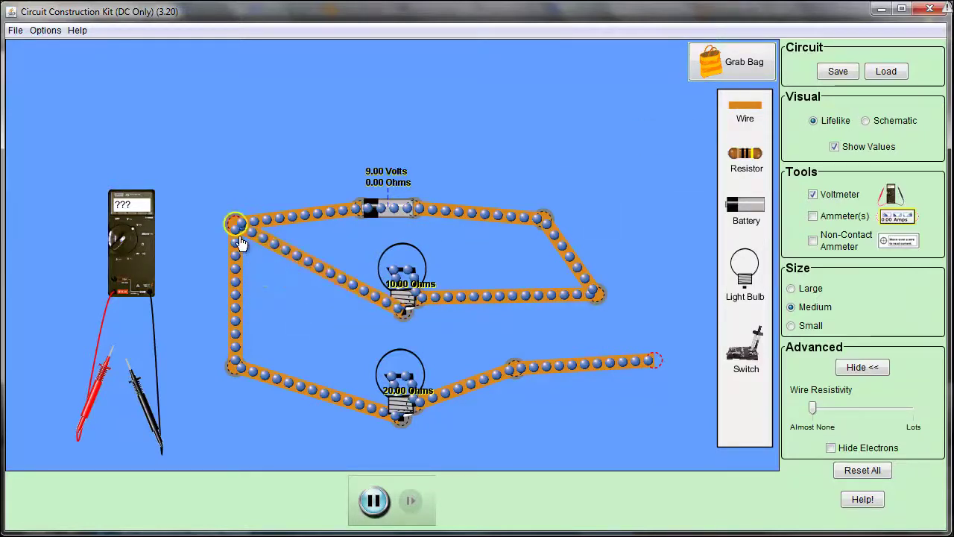
left_click_drag(403, 280, 414, 289)
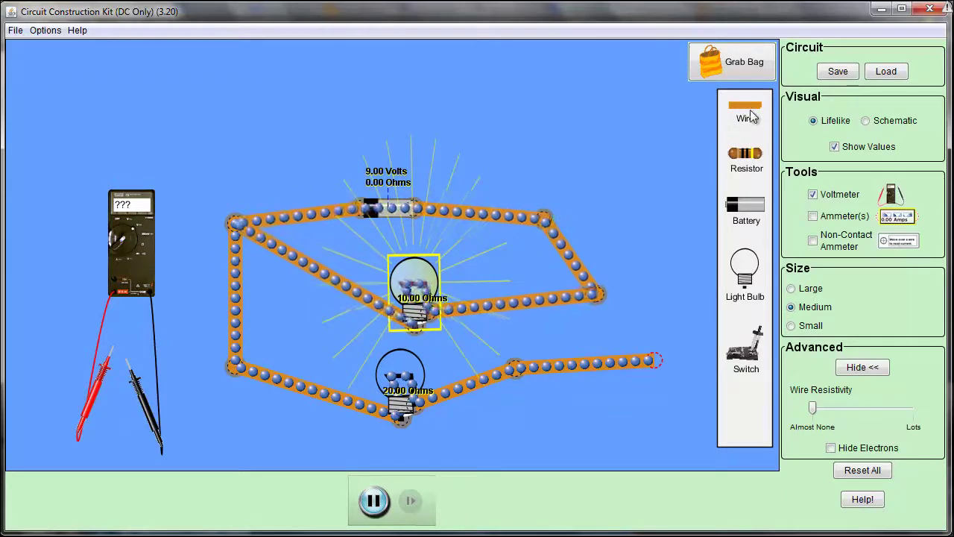
left_click_drag(746, 108, 666, 312)
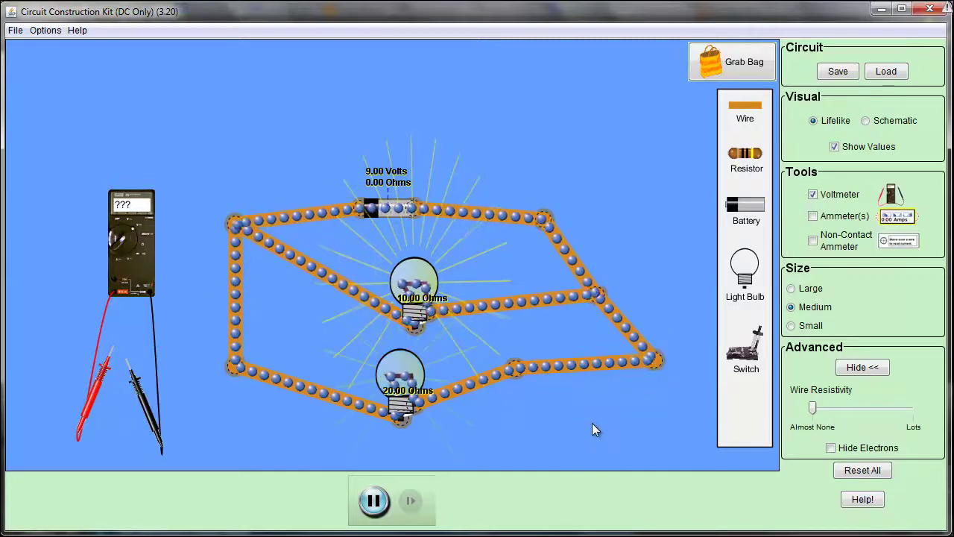
Measure 9.00 V across the 20 Ω bulb, then return both probes beside the meter
left_click_drag(142, 406, 339, 455)
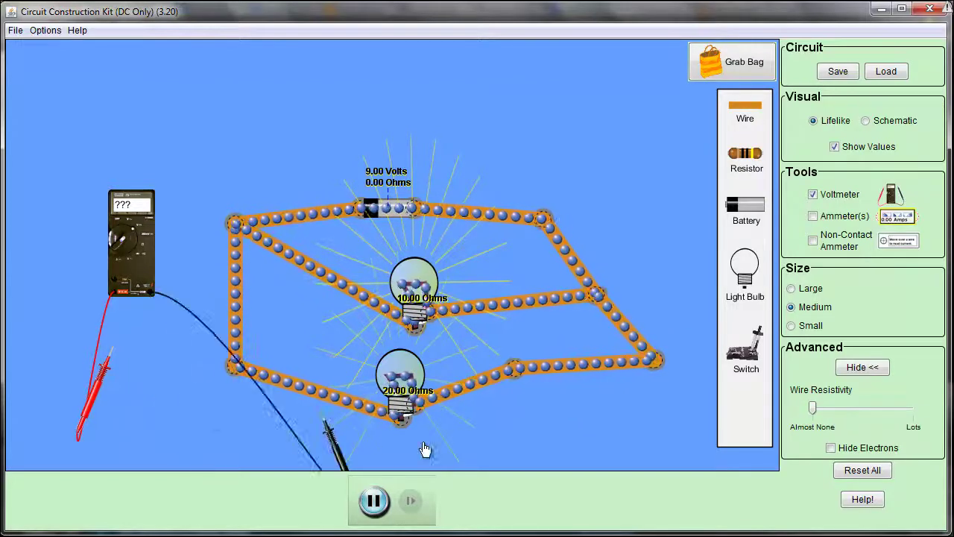
left_click_drag(425, 449, 428, 446)
left_click_drag(85, 405, 384, 407)
left_click_drag(433, 447, 455, 365)
left_click_drag(397, 371, 78, 409)
left_click_drag(455, 369, 146, 391)
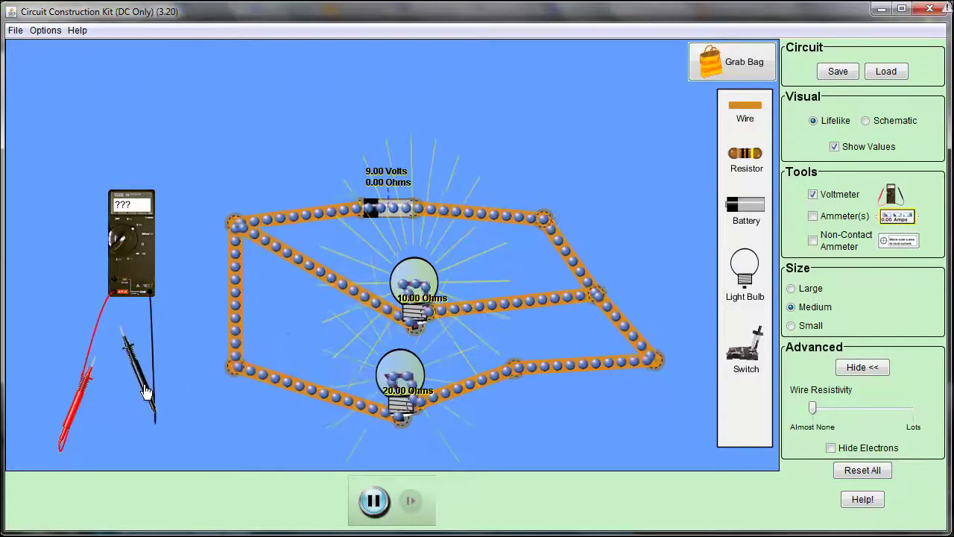
Shift the 20 Ω bulb and its right junction down and to the right
left_click(440, 390)
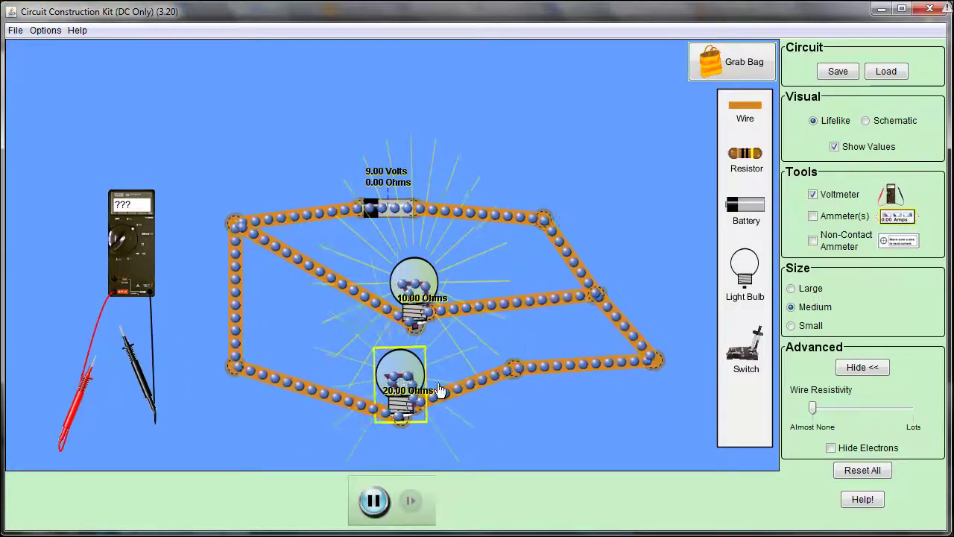
left_click_drag(440, 390, 460, 409)
left_click_drag(515, 366, 549, 412)
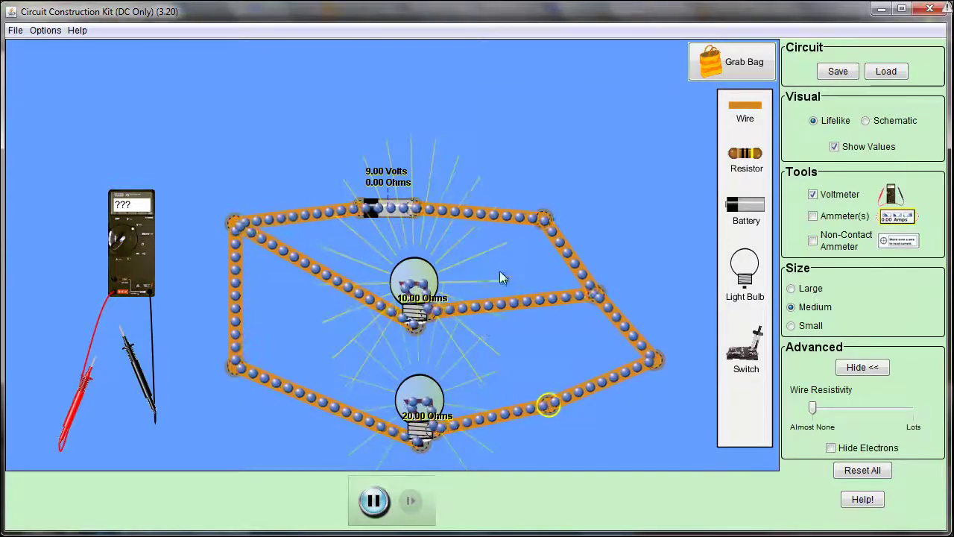
Split the 10 Ω bulb's junction and wire an ammeter into its branch, reading 0.90 A
right_click(433, 318)
left_click(476, 324)
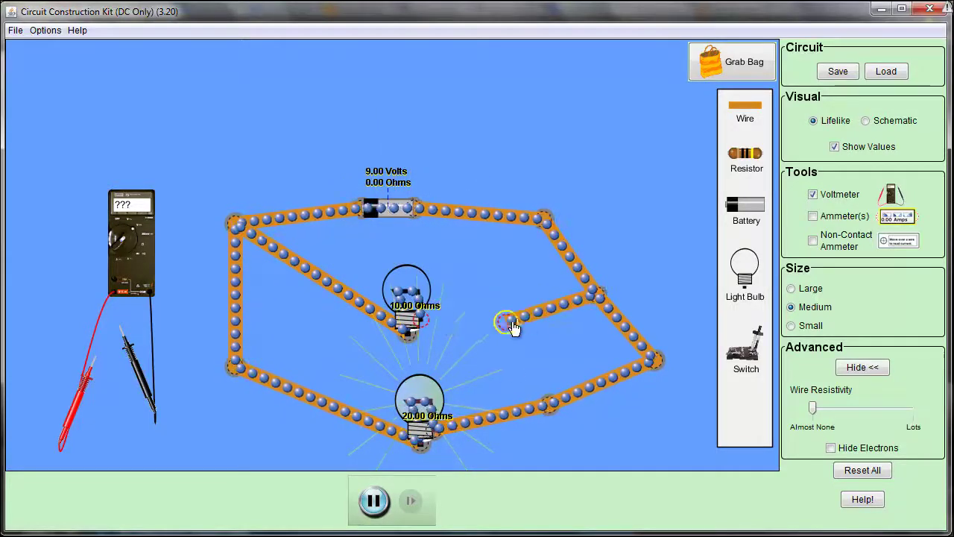
left_click(841, 216)
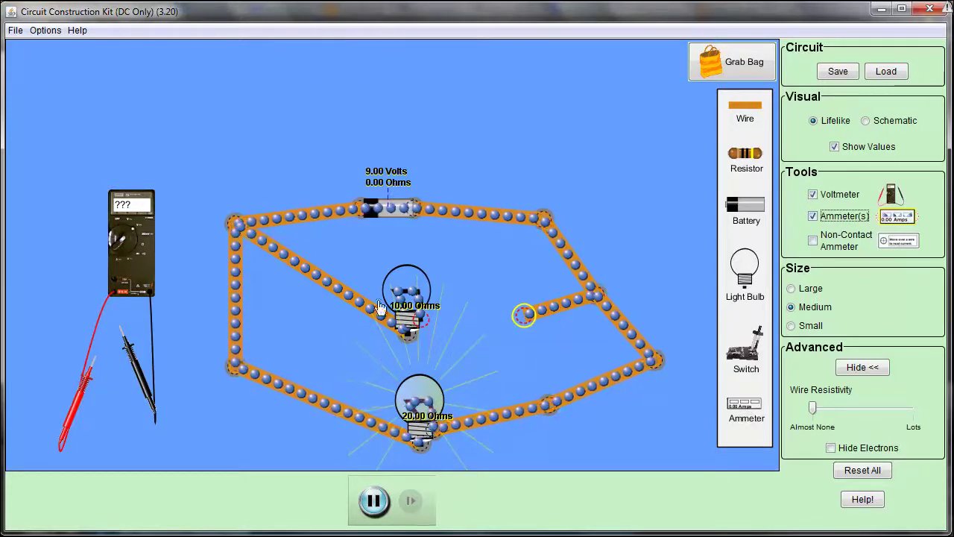
left_click_drag(400, 301, 449, 334)
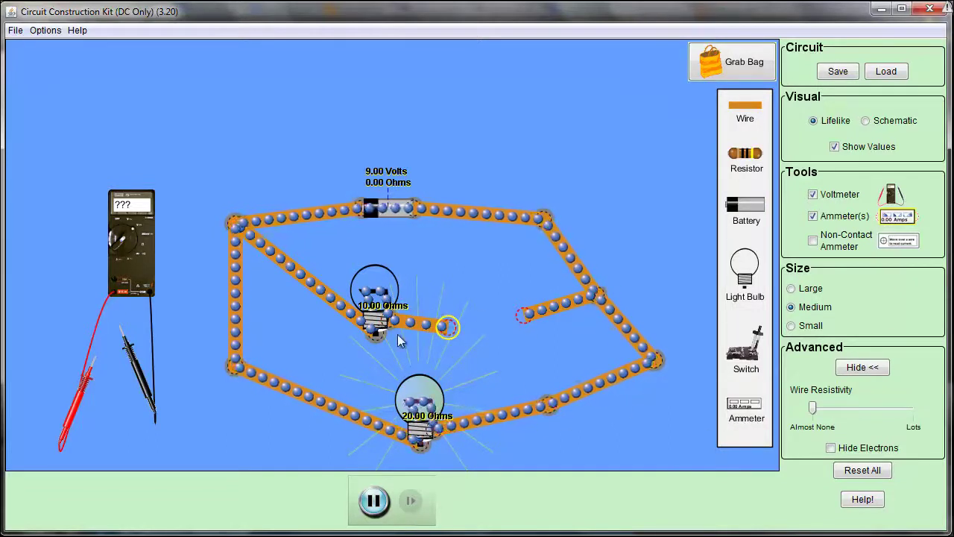
left_click_drag(745, 406, 529, 326)
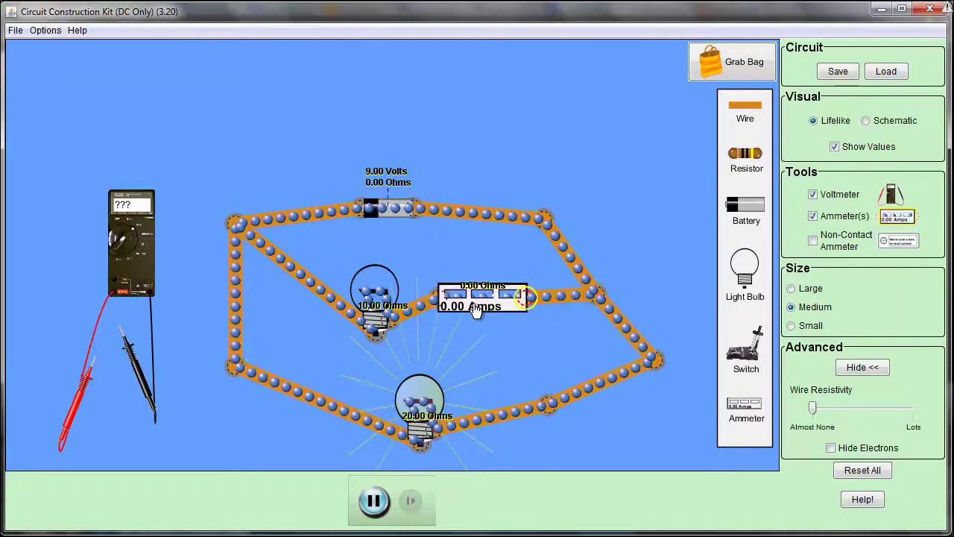
left_click_drag(475, 310, 496, 333)
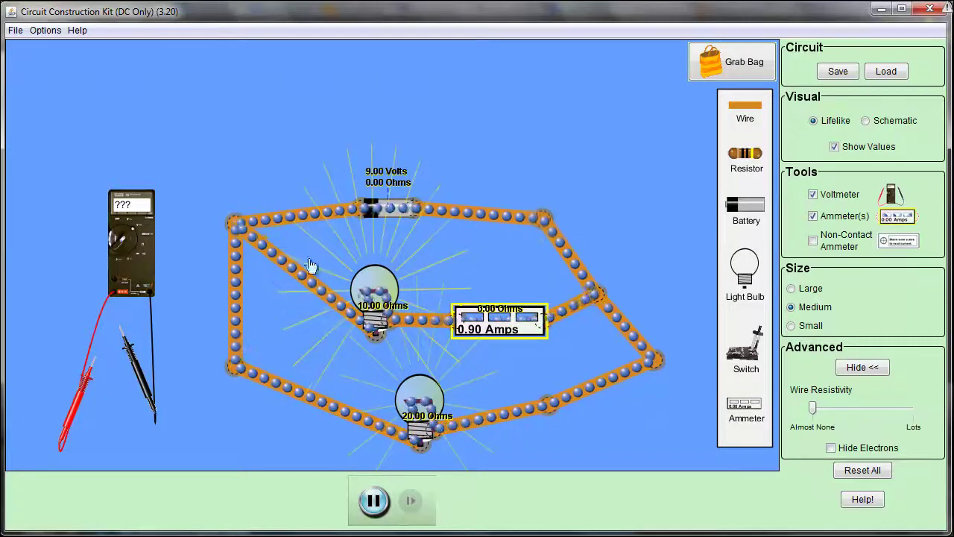
left_click_drag(234, 234, 224, 269)
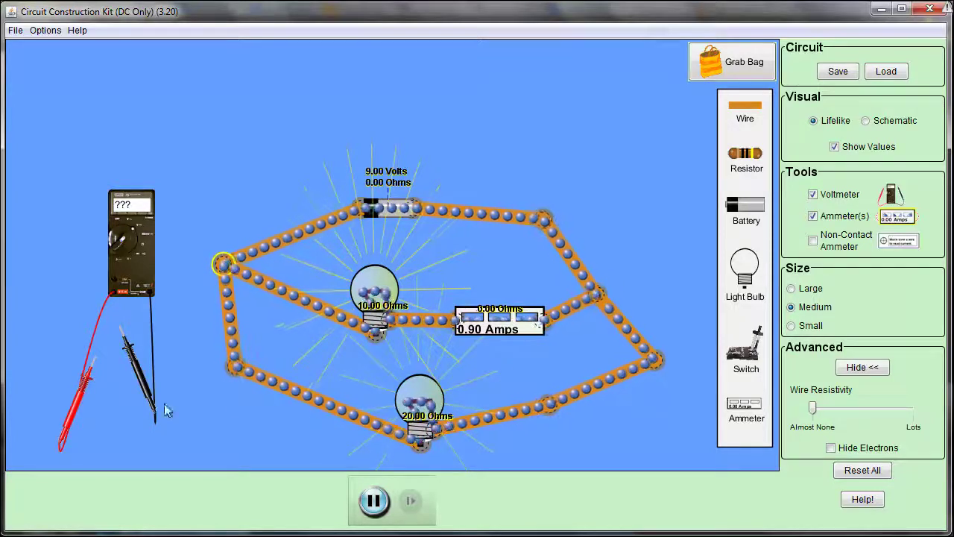
left_click_drag(142, 385, 420, 391)
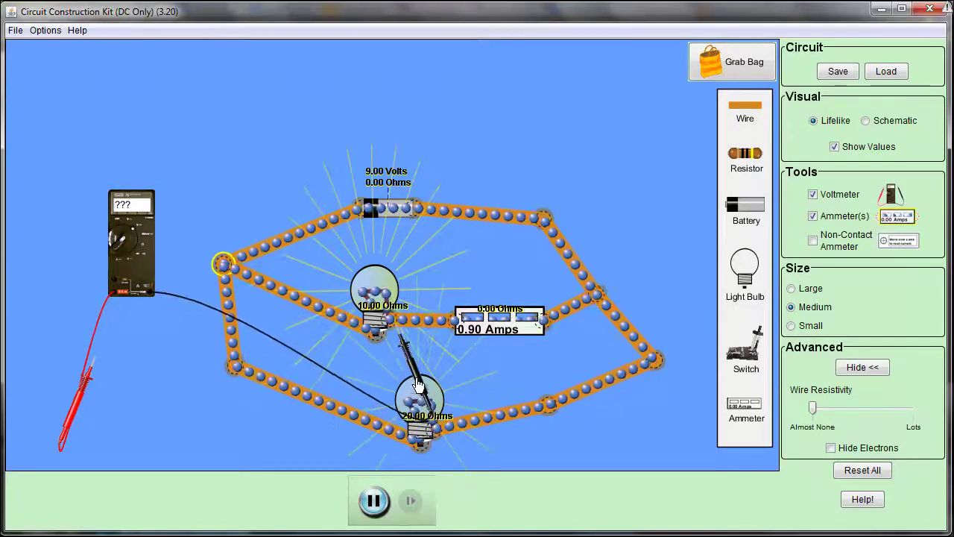
left_click_drag(85, 390, 356, 384)
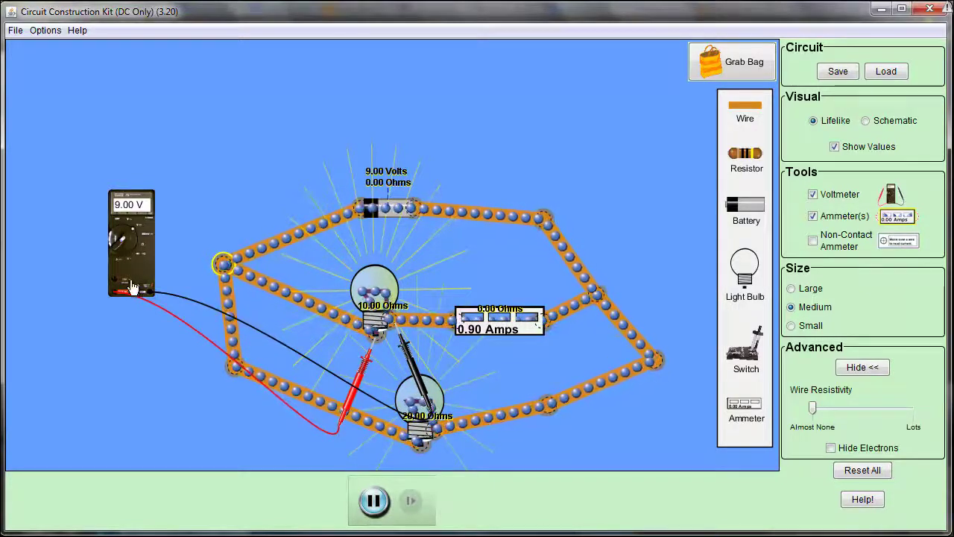
left_click_drag(132, 257, 126, 374)
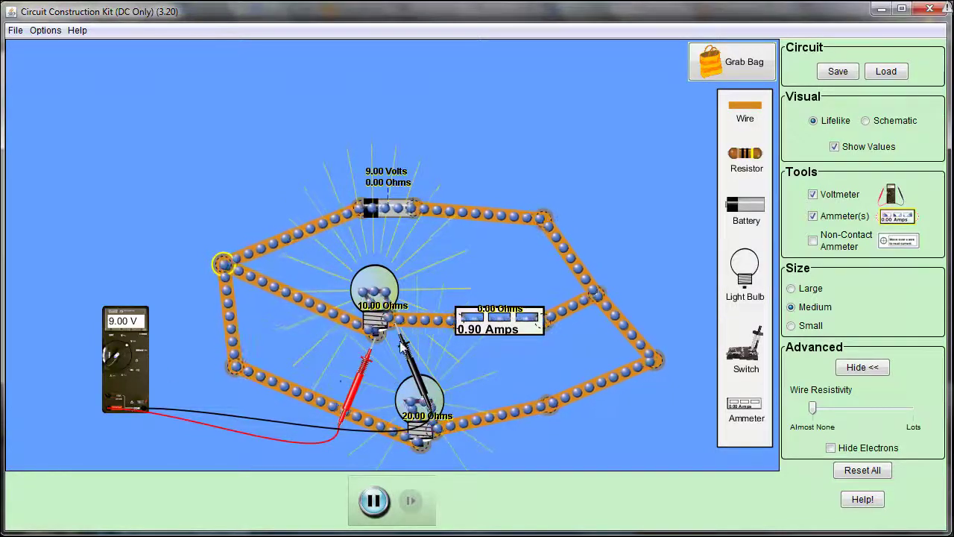
left_click_drag(127, 362, 107, 254)
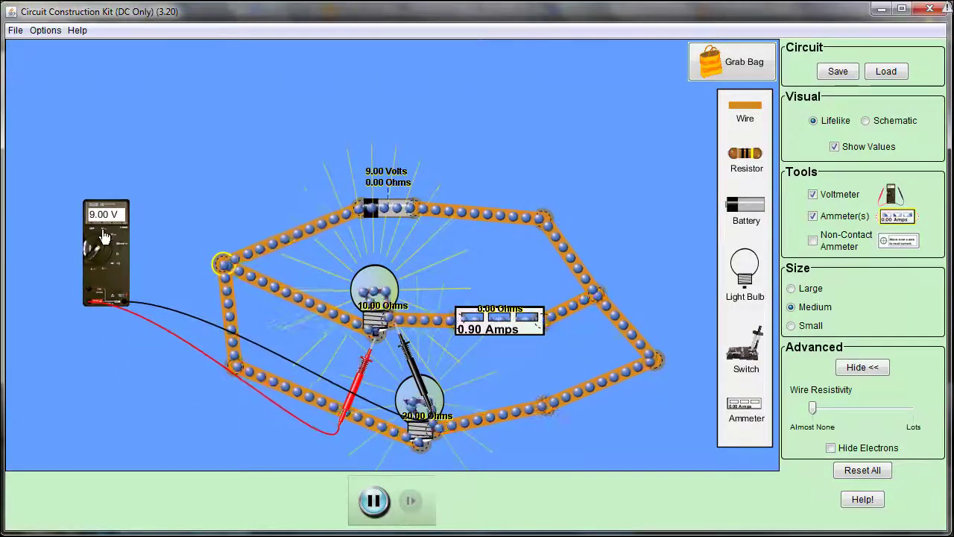
left_click_drag(349, 385, 149, 221)
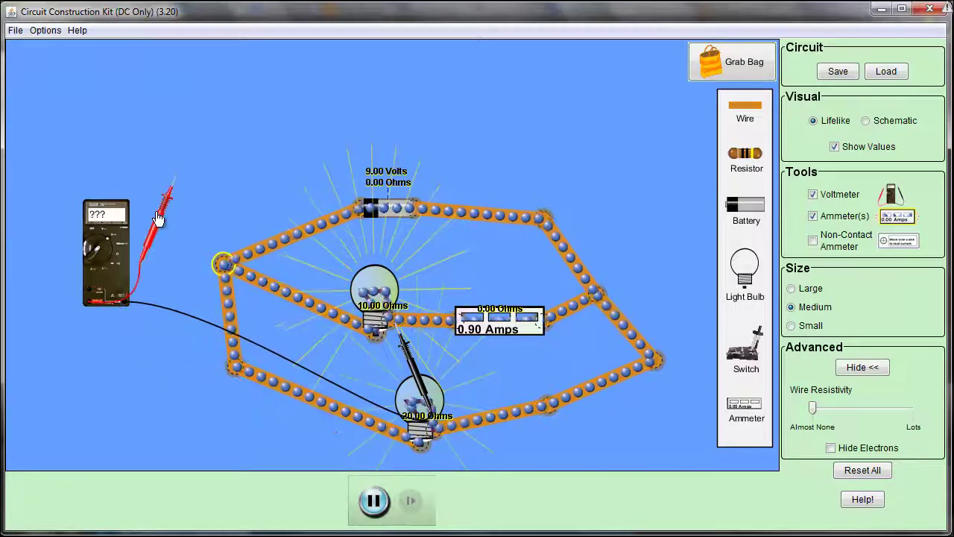
Split the lower-right junction and insert an ammeter into the 20 Ω lamp's branch, reading 0.45 A
left_click_drag(431, 387, 142, 421)
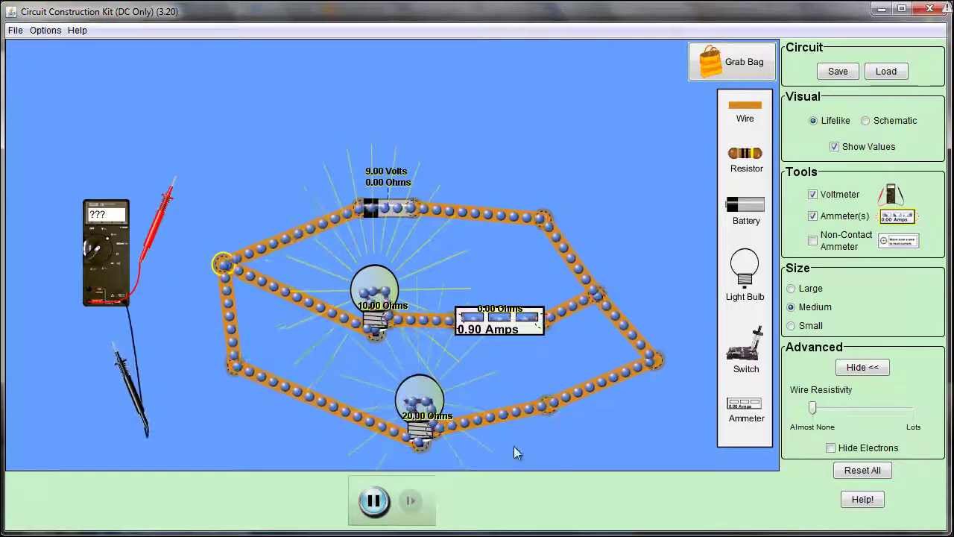
right_click(560, 417)
left_click(576, 419)
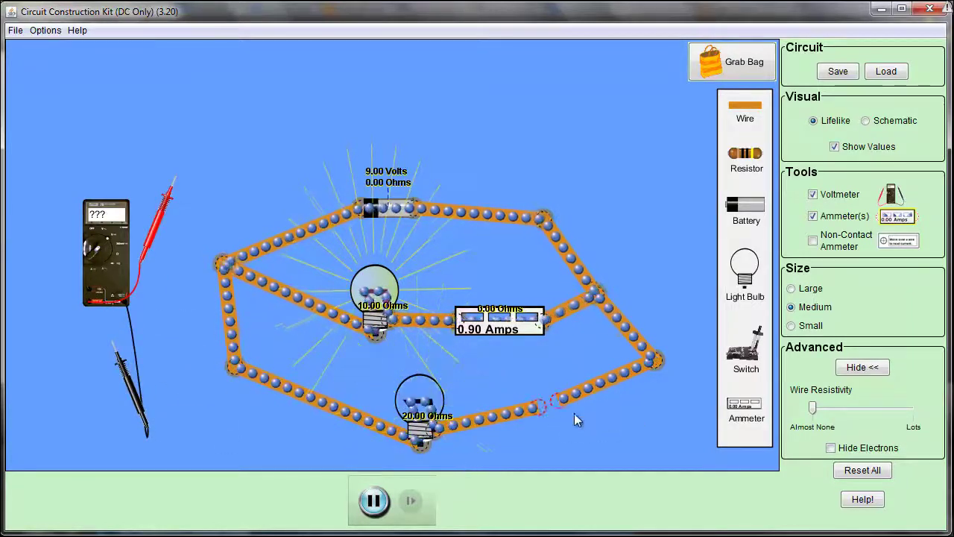
left_click_drag(565, 409, 614, 403)
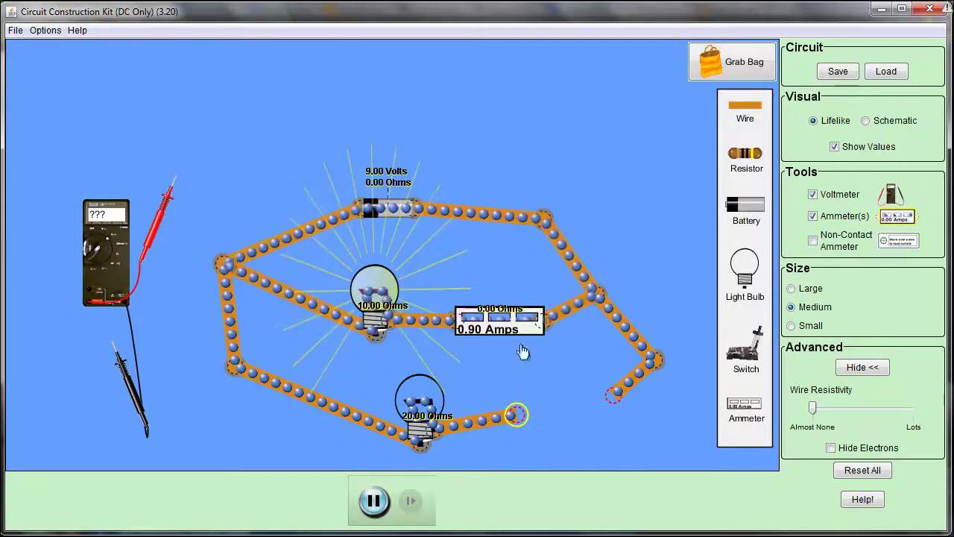
left_click_drag(745, 408, 613, 397)
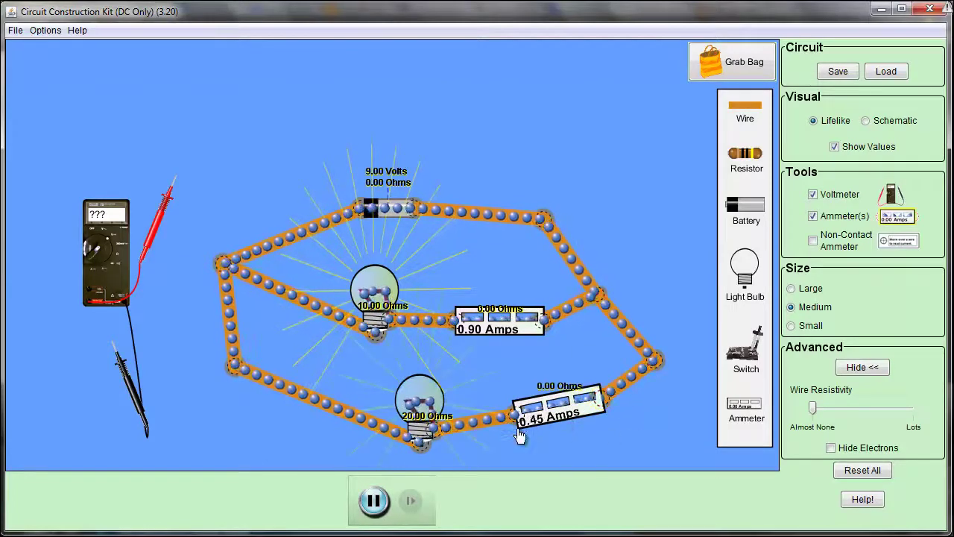
Split the upper-right junction, add an ammeter reading 1.35 A, and raise the battery
right_click(543, 218)
left_click(555, 229)
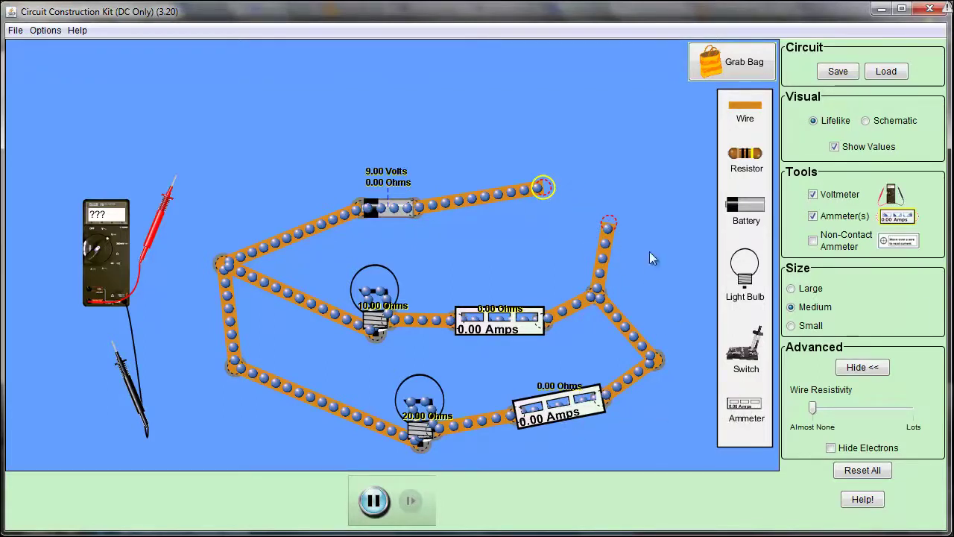
left_click_drag(644, 275, 613, 230)
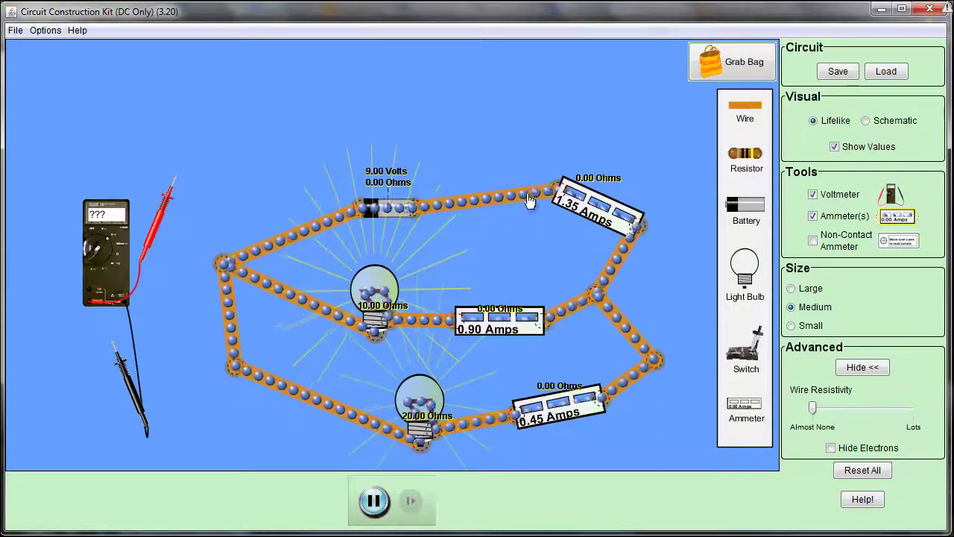
left_click_drag(393, 212, 446, 145)
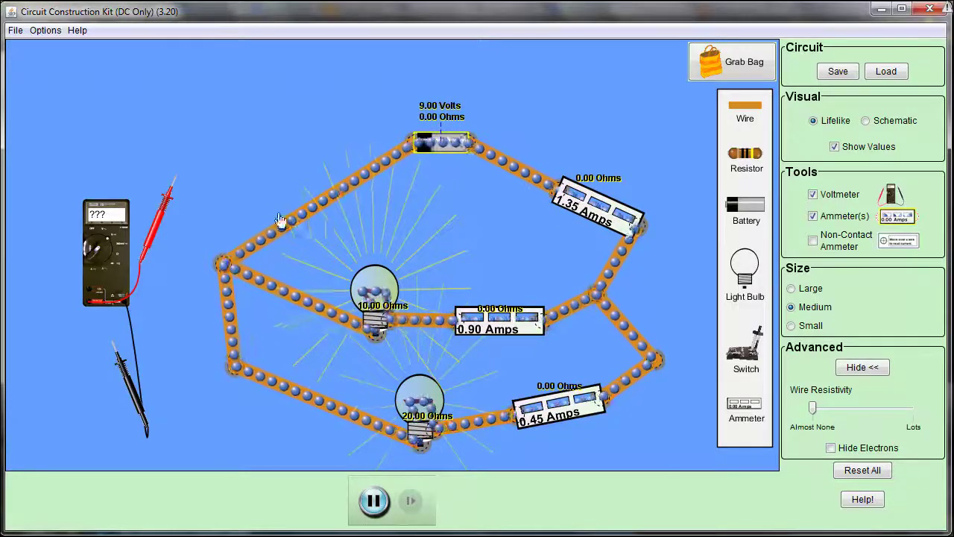
Split the left junction, rotate an ammeter into the top-left gap, and move the voltmeter left
right_click(223, 261)
left_click(249, 269)
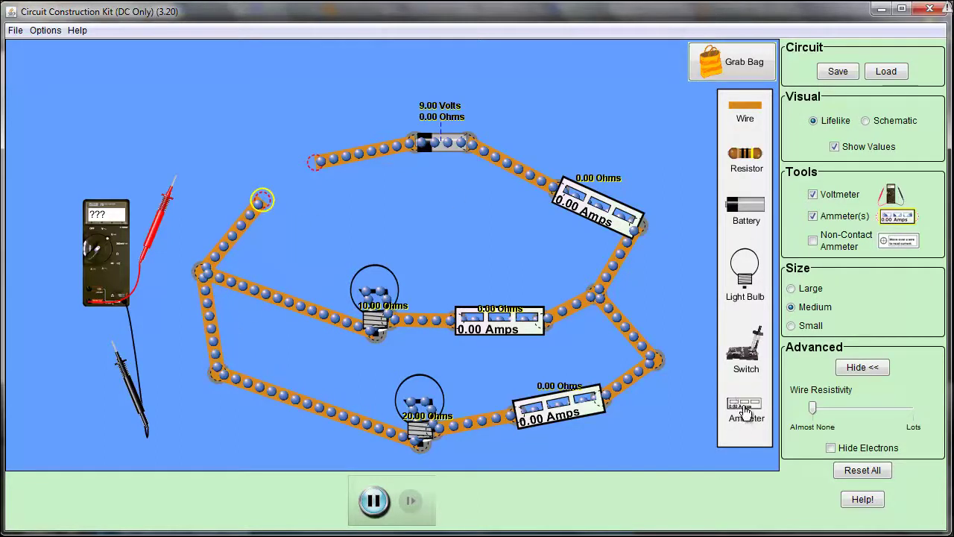
left_click_drag(746, 410, 303, 184)
left_click_drag(350, 205, 367, 163)
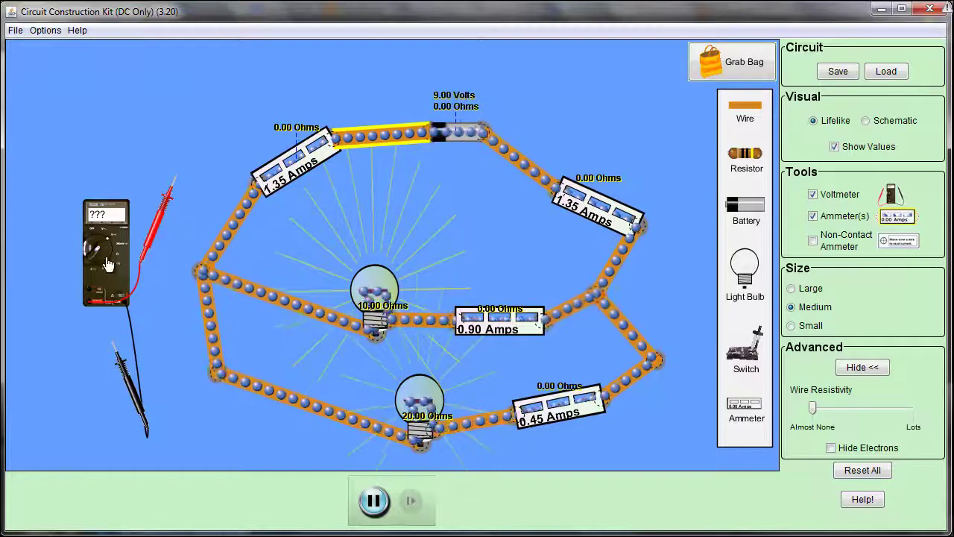
left_click_drag(108, 263, 79, 261)
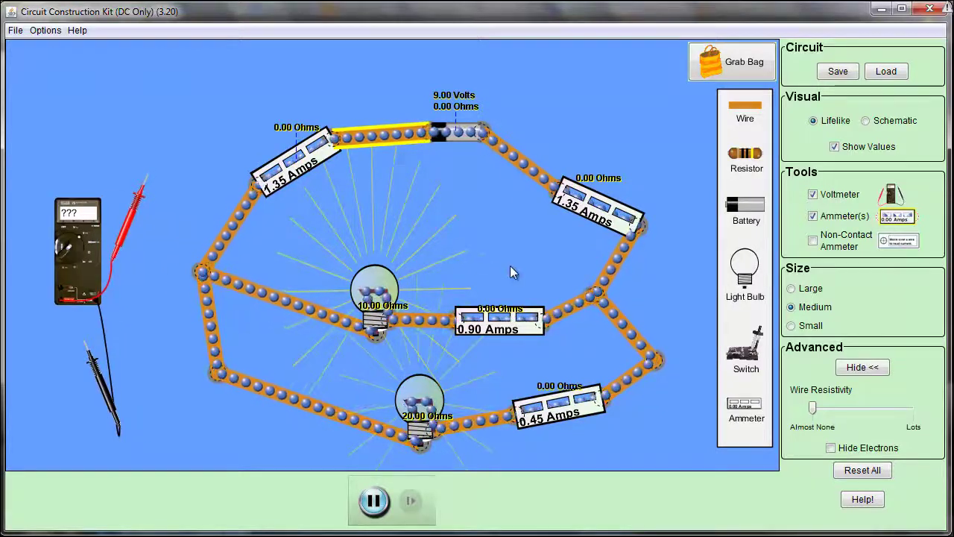
Measure 1.35 A on the top-right wire with a non-contact ammeter, then park it and raise the battery
left_click(814, 241)
left_click_drag(583, 136, 564, 162)
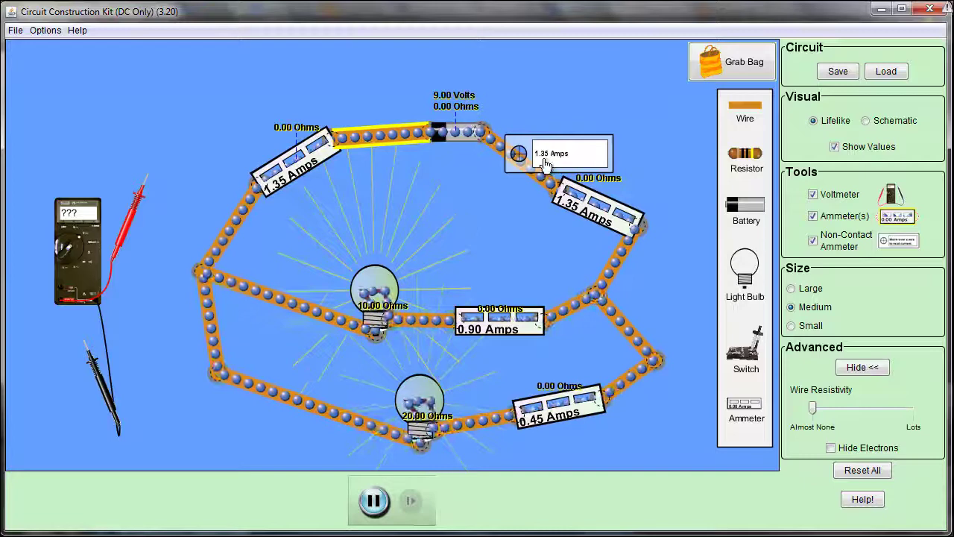
left_click_drag(582, 156, 606, 121)
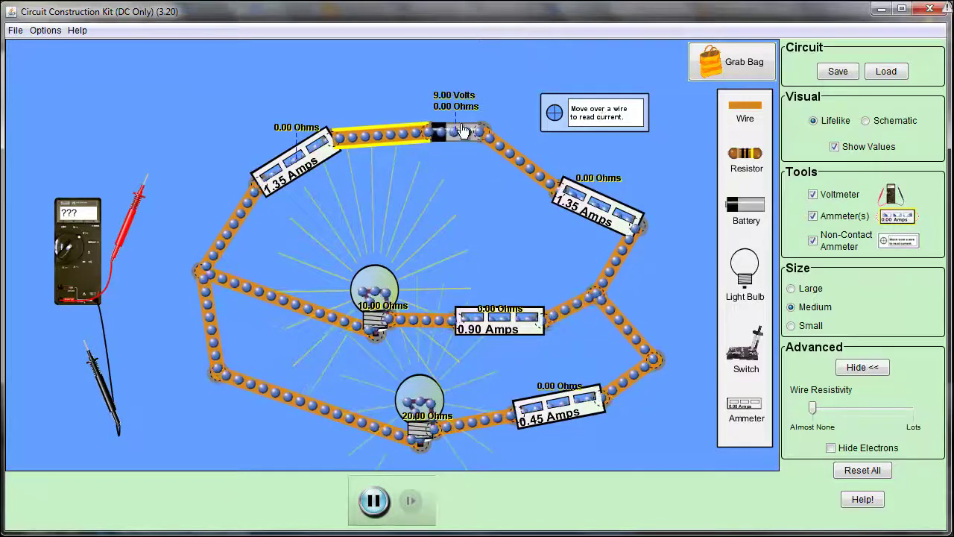
left_click_drag(462, 130, 464, 110)
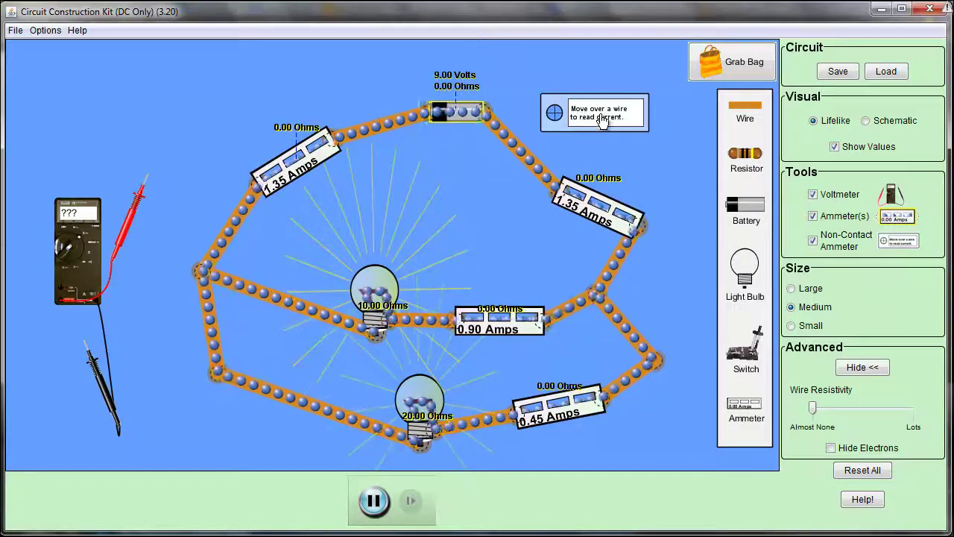
left_click_drag(603, 122, 627, 136)
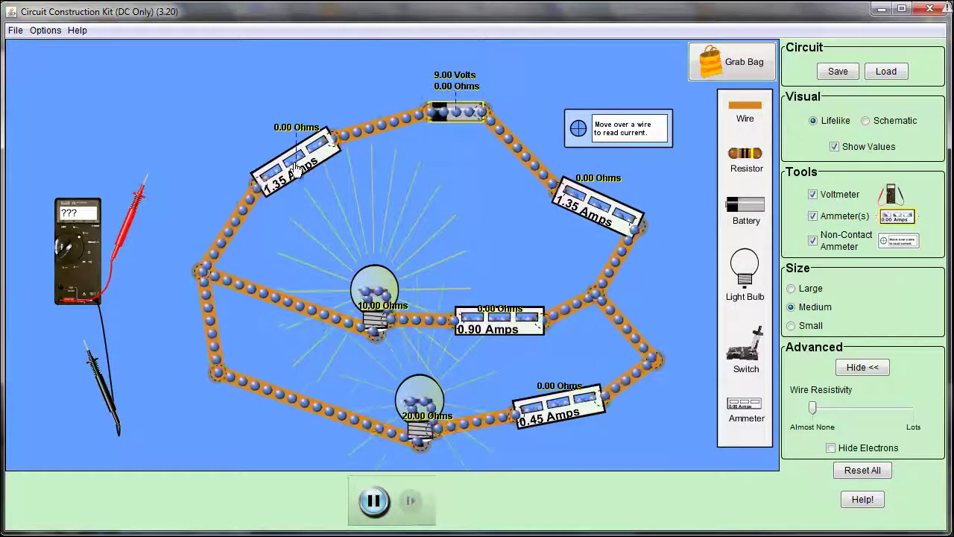
Shift the upper-left ammeter, the battery and the 10 Ω lamp slightly left
left_click_drag(296, 168, 259, 171)
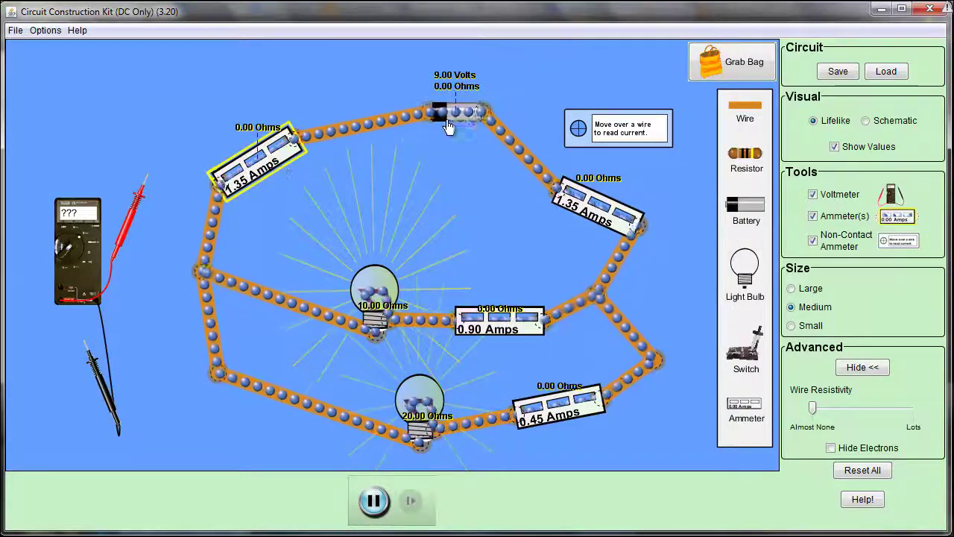
left_click_drag(448, 127, 408, 127)
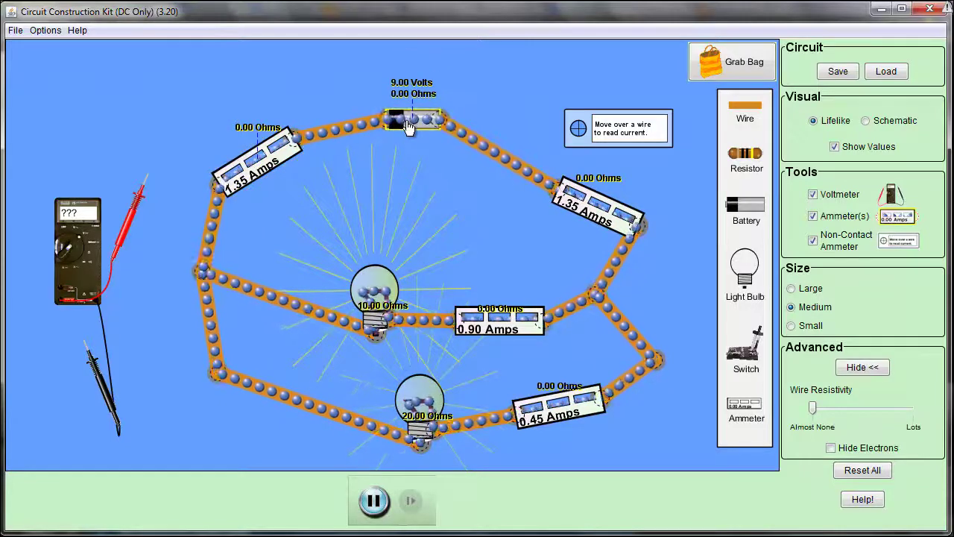
left_click_drag(381, 292, 360, 285)
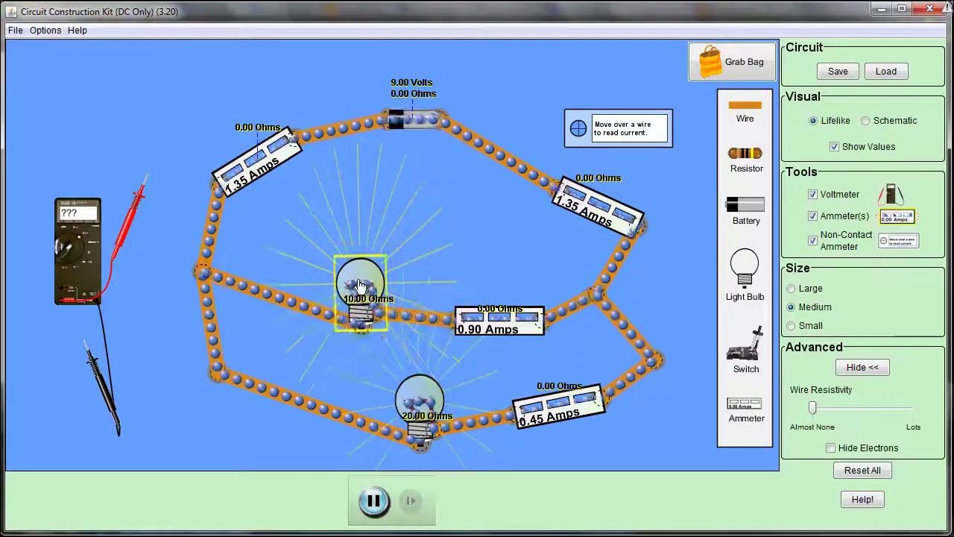